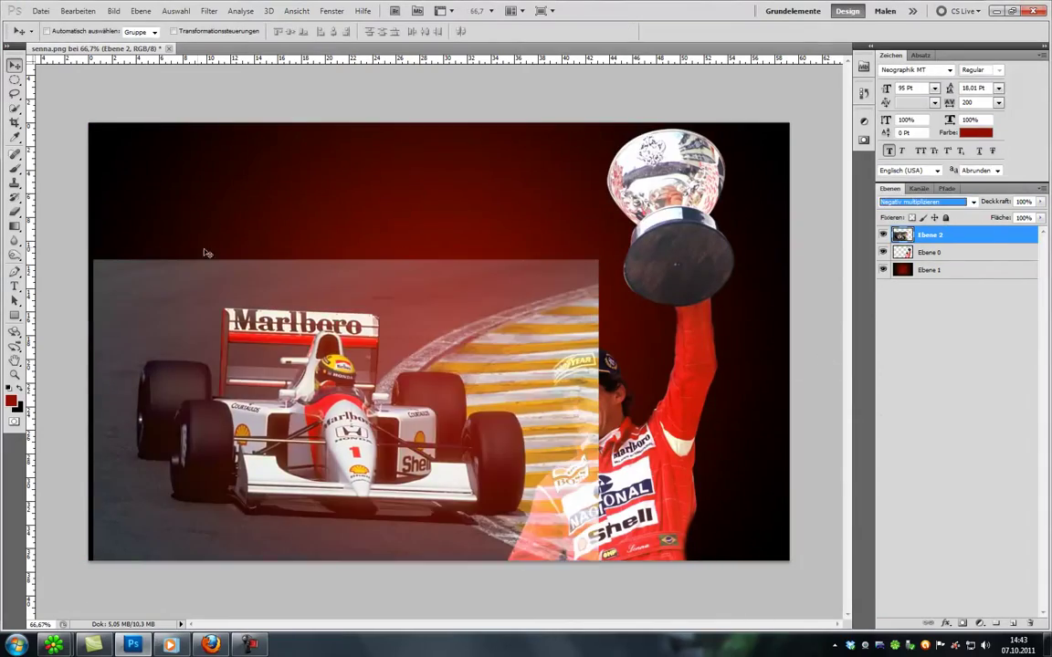
Step: Set the car photo layer to Hard Light and soften its edges with a soft eraser at size 250
key("shift+alt+h")
left_click(16, 215)
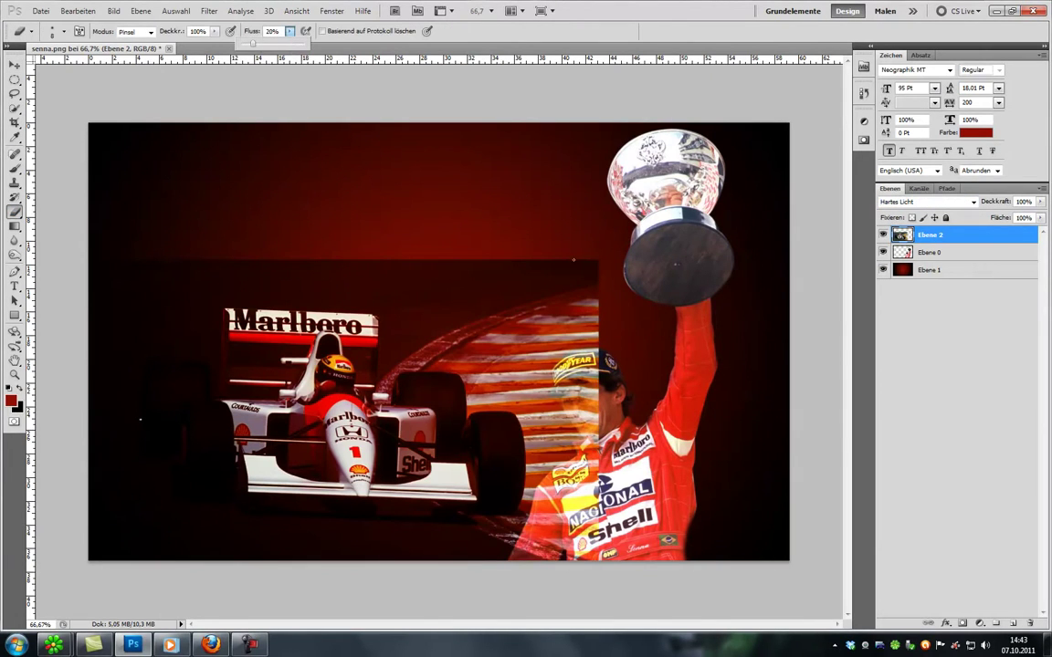
left_click_drag(629, 328, 235, 164)
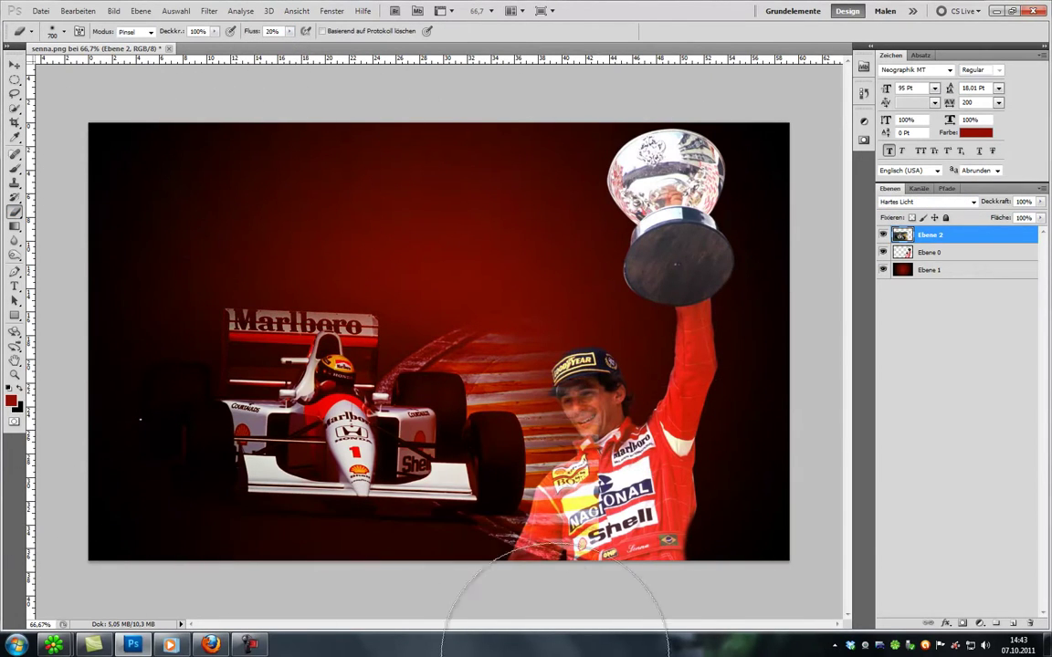
key("bracketleft")
key("bracketleft")
key("bracketleft")
left_click_drag(511, 461, 573, 522)
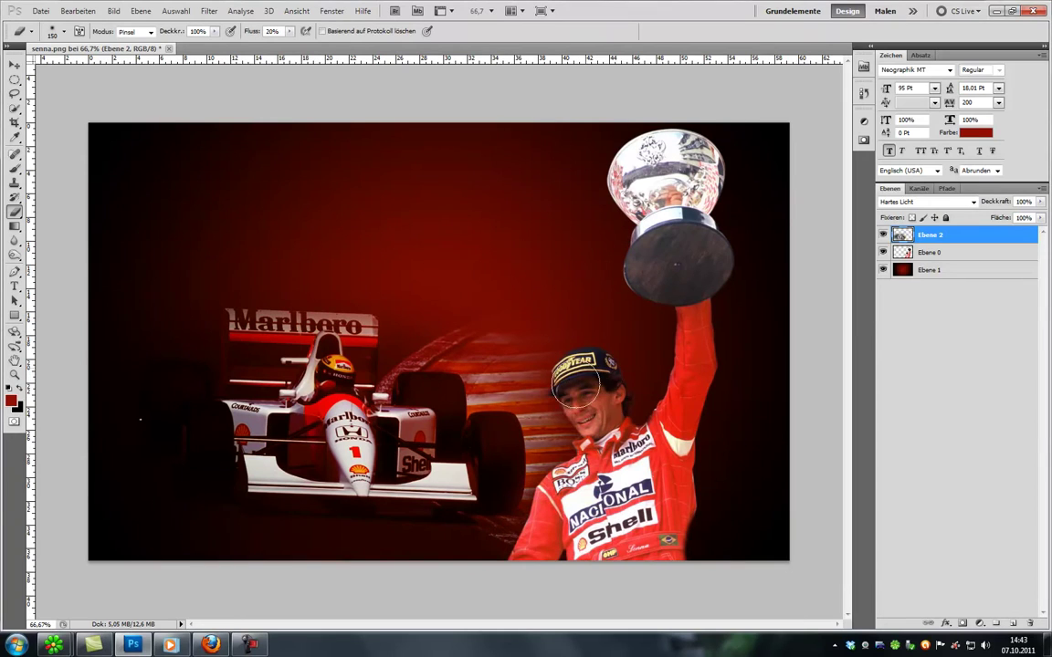
Step: Shift the car photo's hue and raise its saturation in Hue/Saturation
key("ctrl+u")
left_click_drag(137, 250, 740, 355)
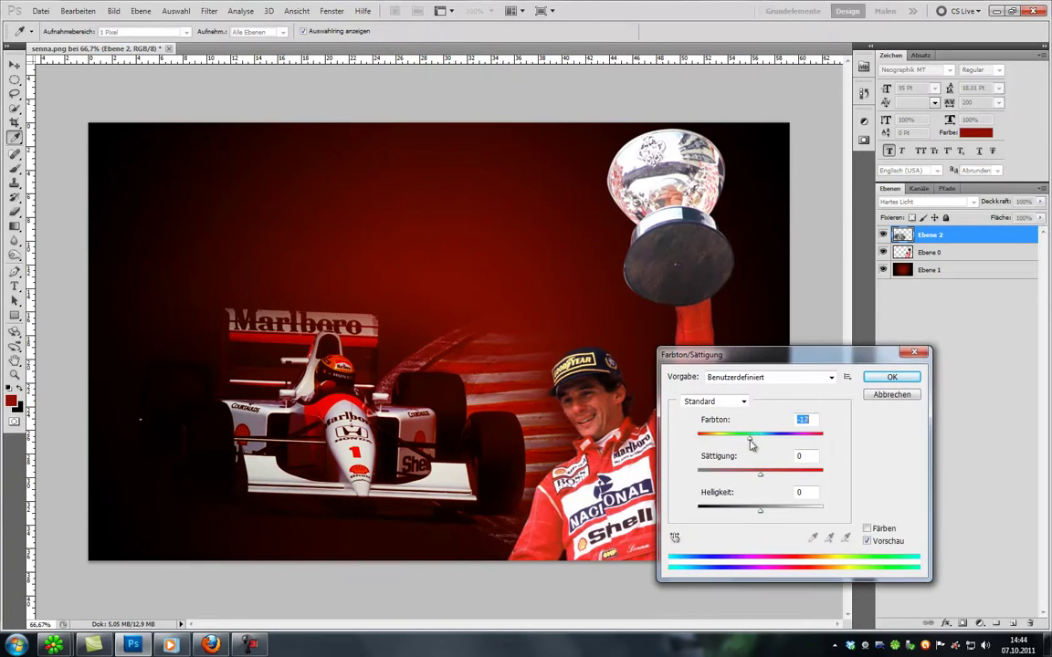
left_click_drag(760, 437, 725, 438)
left_click_drag(778, 474, 792, 475)
key("Return")
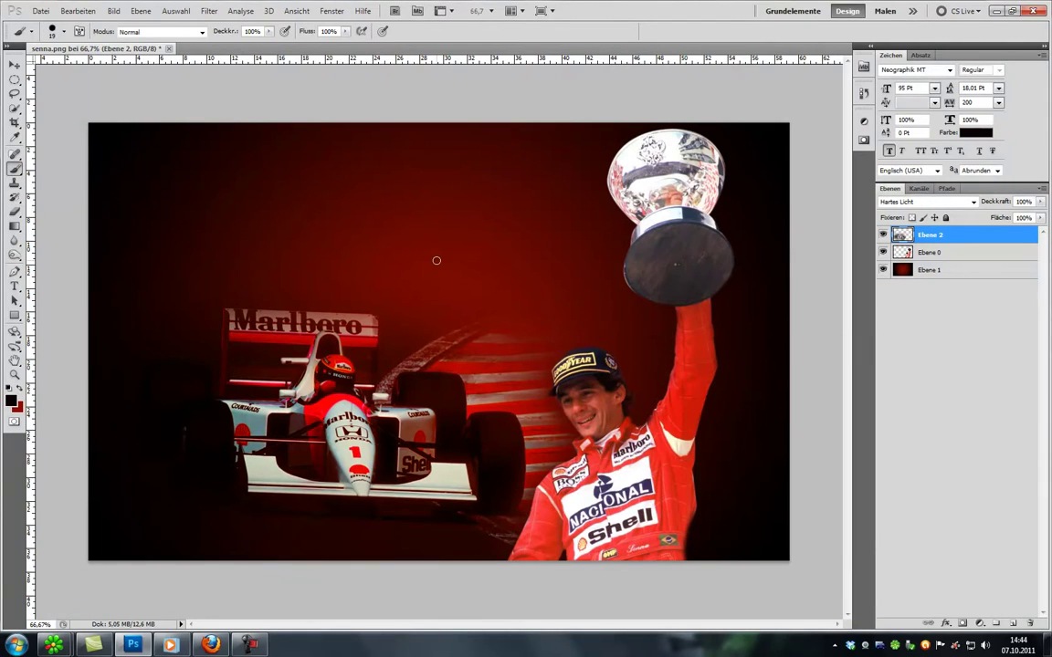
Step: Add a white AYRTON SENNA title in MilanBold with widened letter spacing
left_click(186, 194)
left_click(413, 31)
left_click(888, 369)
left_click(146, 31)
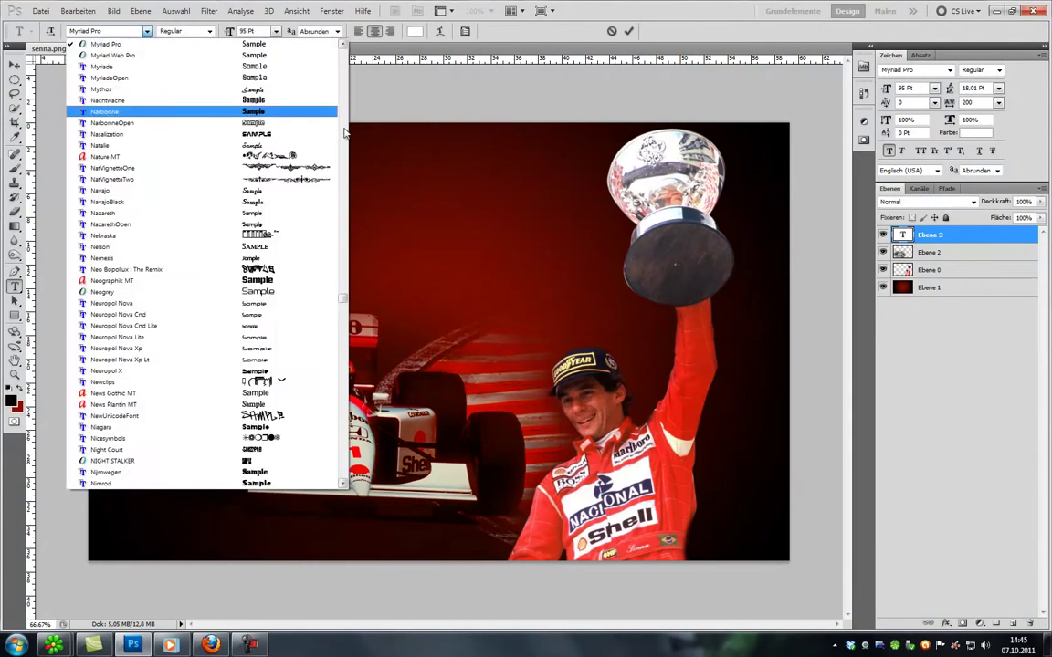
left_click(286, 259)
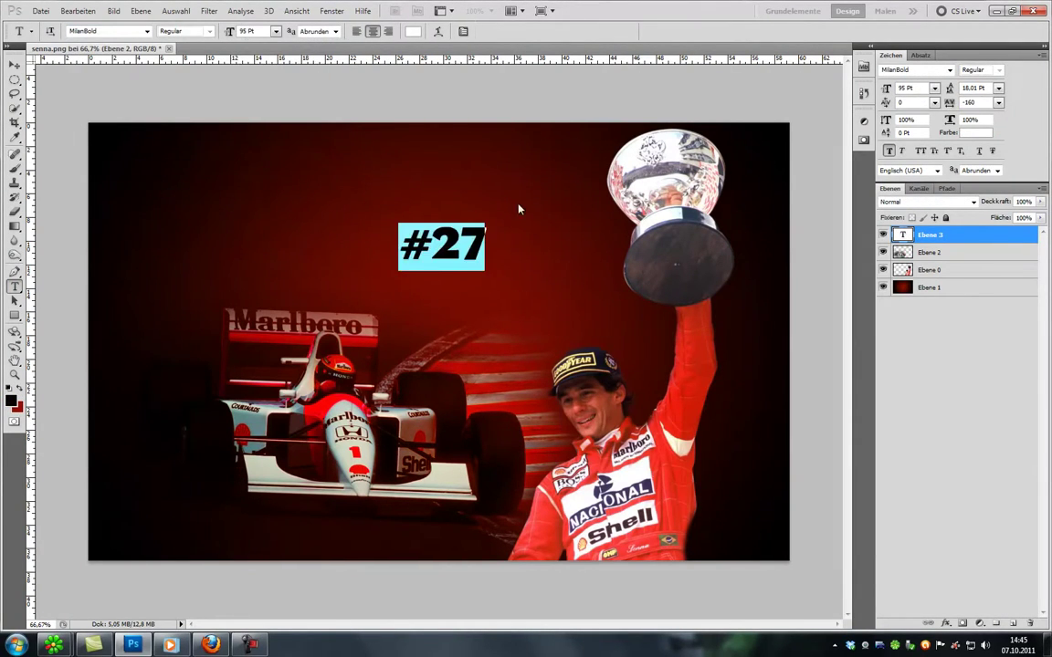
type("YRTONSENNA")
key("ctrl+a")
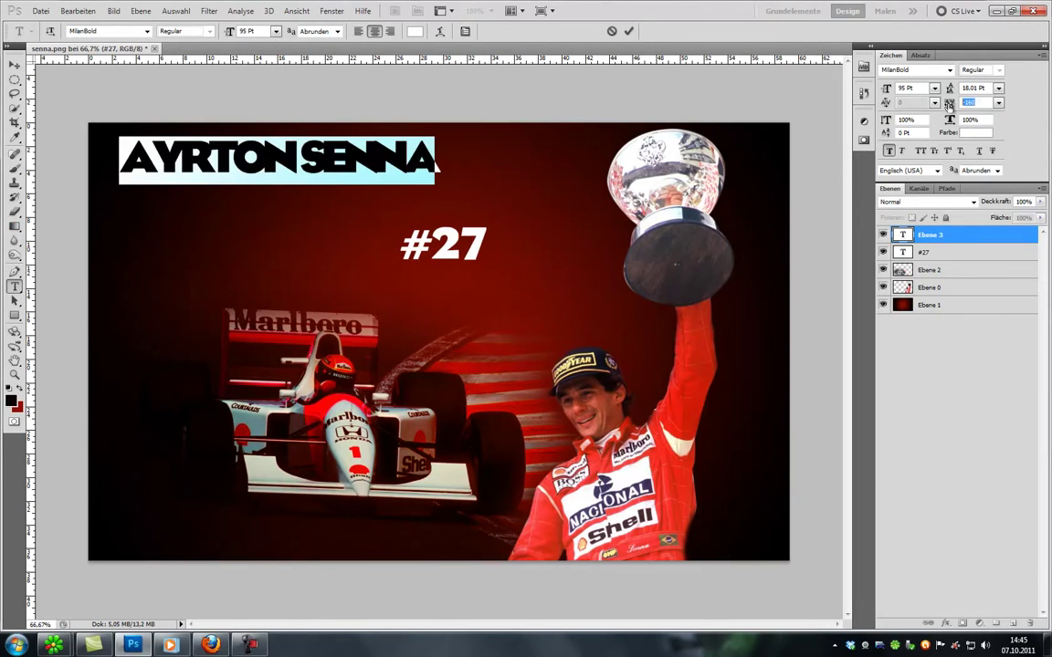
key("alt+Right")
key("alt+Right")
key("alt+Right")
left_click(631, 31)
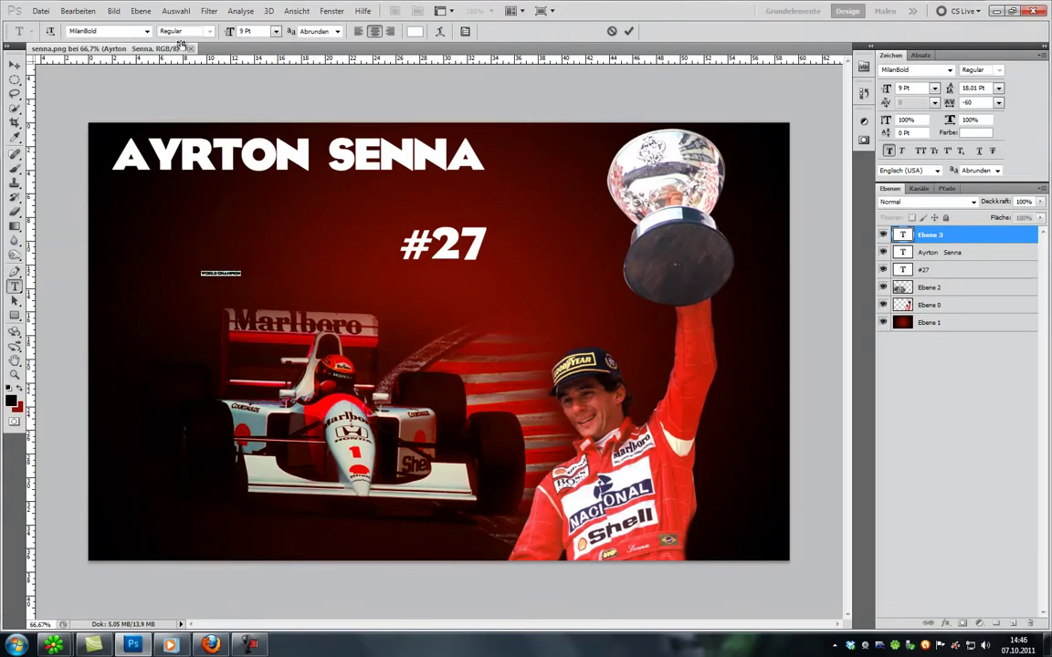
Step: Make the WORLD CHAMPION '88 '90 '91 line smaller beneath the title
key("t")
left_click(285, 192)
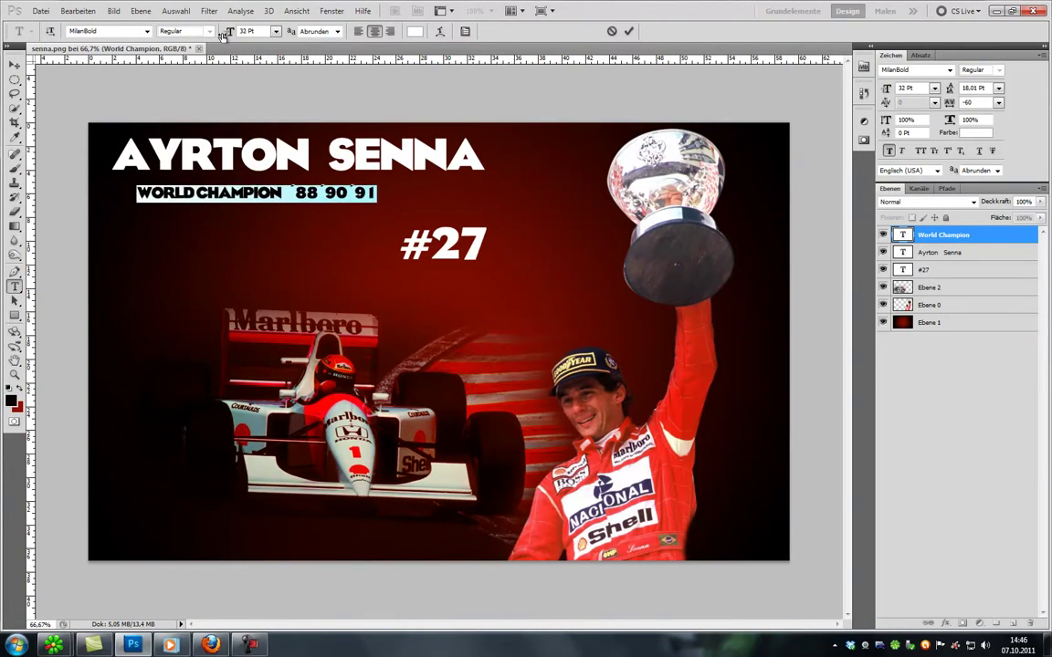
left_click(14, 66)
key("t")
left_click(319, 212)
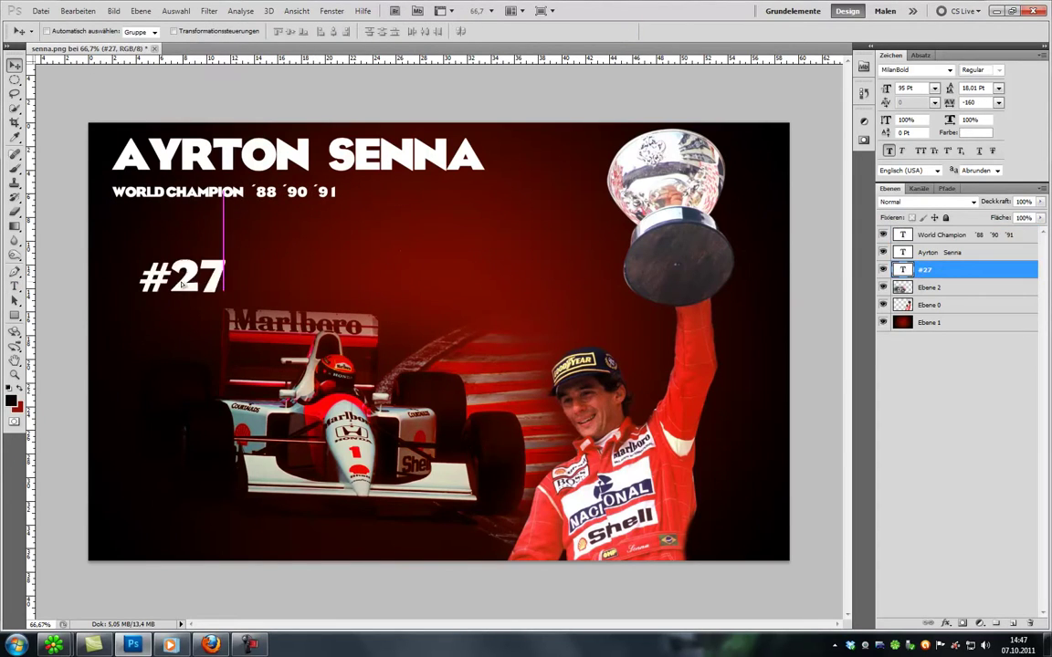
Step: Try preset layer styles and give the AYRTON SENNA title a white glow
left_click(559, 267)
left_click(705, 280)
left_click(805, 299)
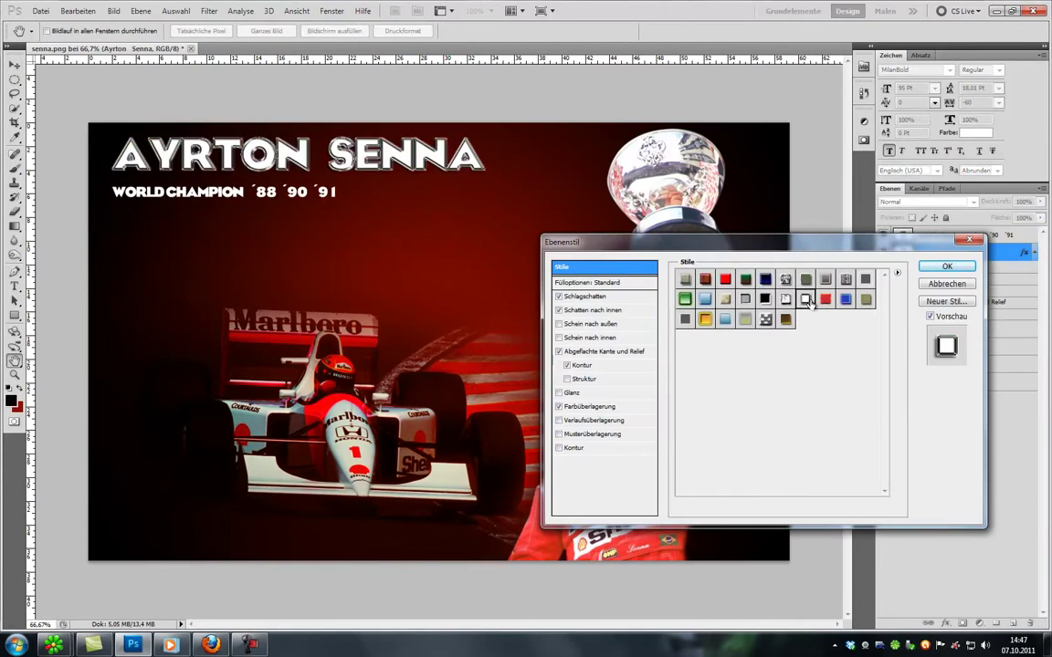
left_click(745, 318)
left_click(865, 279)
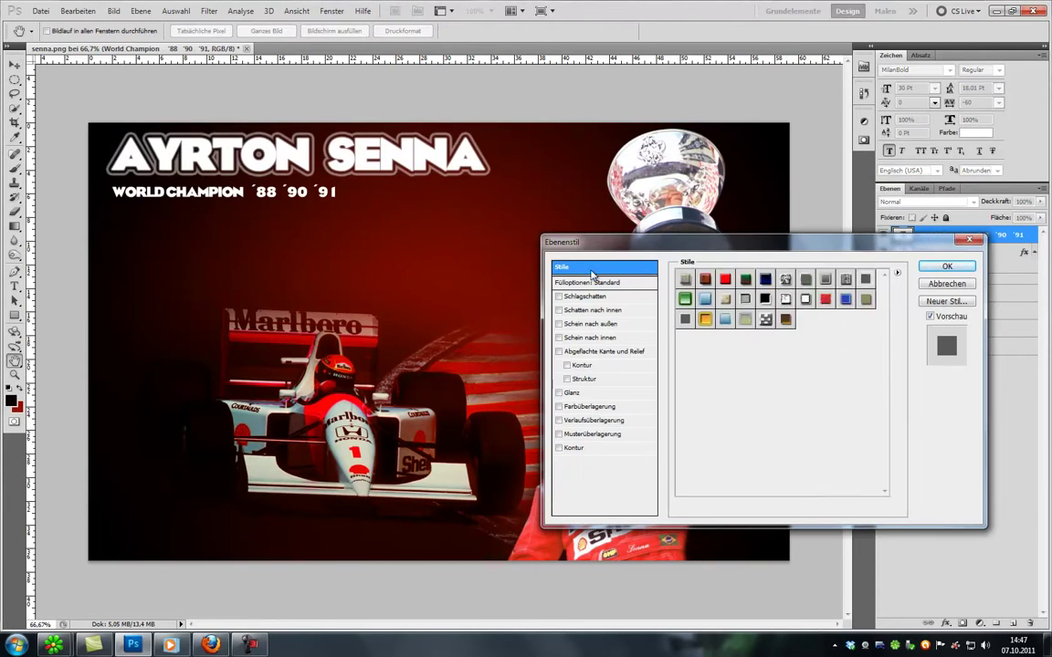
Step: Confirm the WORLD CHAMPION line's styling and duplicate the driver photo layer
left_click(942, 266)
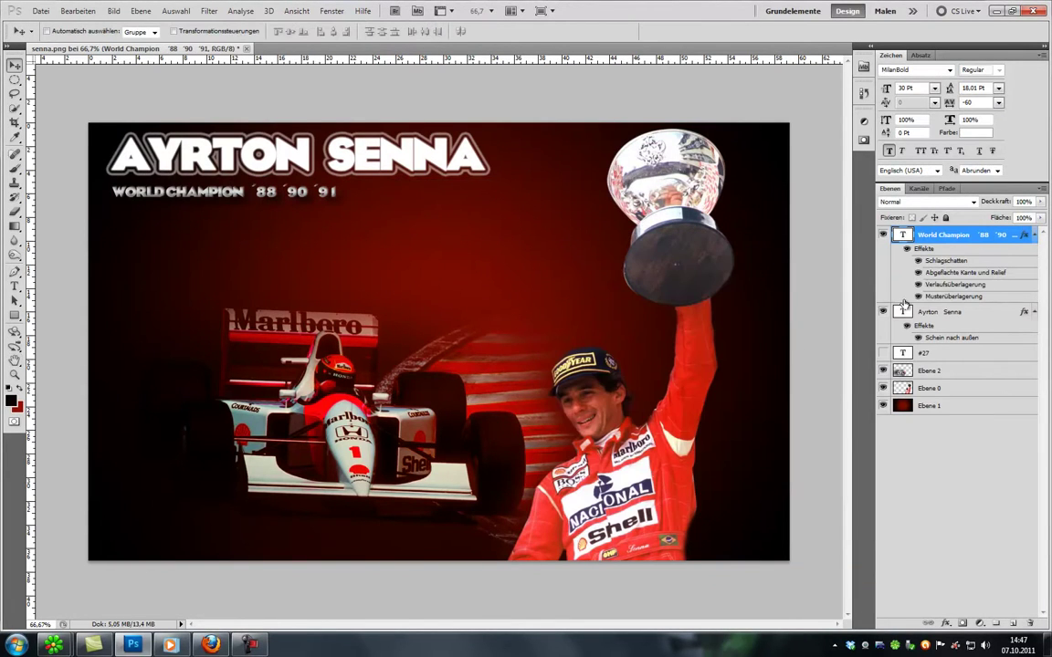
left_click(928, 388)
key("ctrl+j")
Step: Offset the driver copy right and paint speckled scatter-brush masks (size 250) on it and the original
left_click_drag(639, 365, 699, 361)
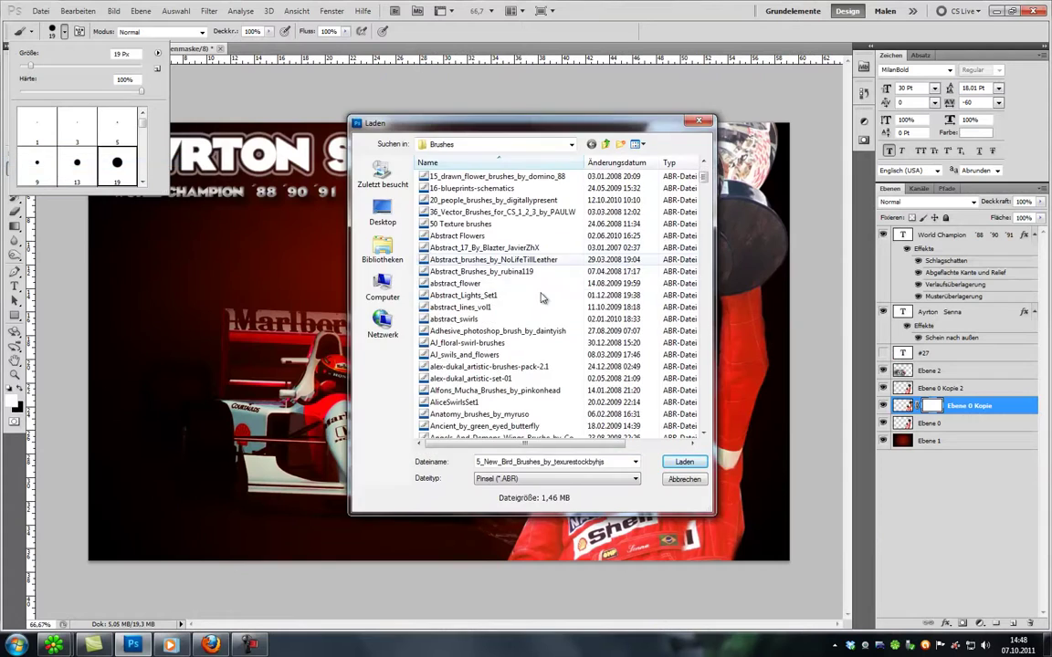
scroll(115, 131, "down", 3)
double_click(116, 163)
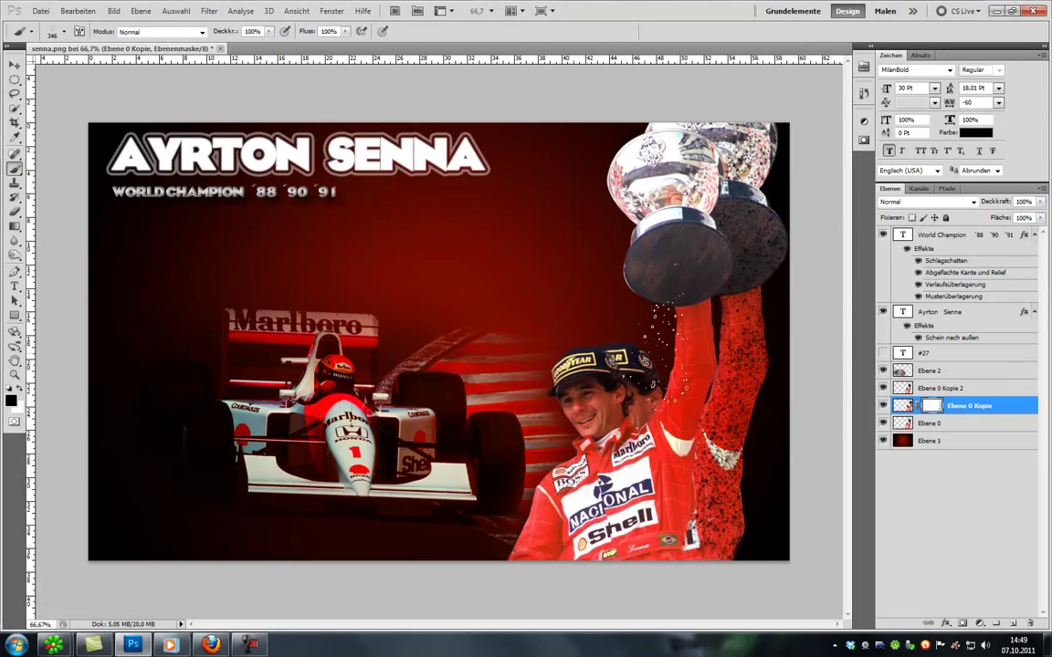
left_click(64, 31)
left_click_drag(110, 50, 87, 51)
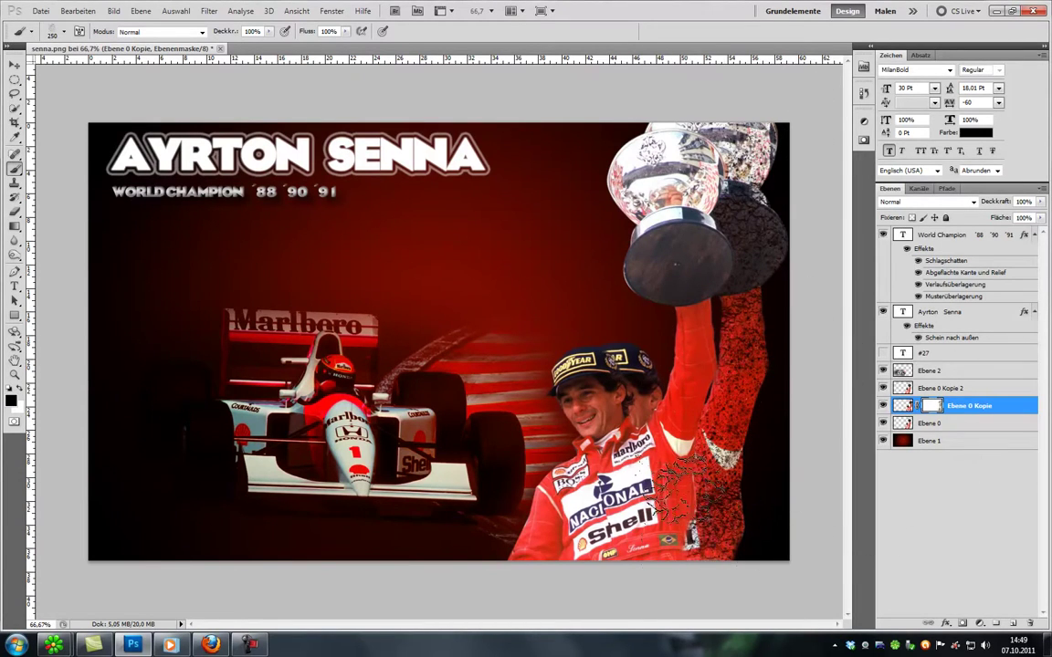
left_click_drag(691, 498, 740, 322)
left_click_drag(931, 405, 931, 422)
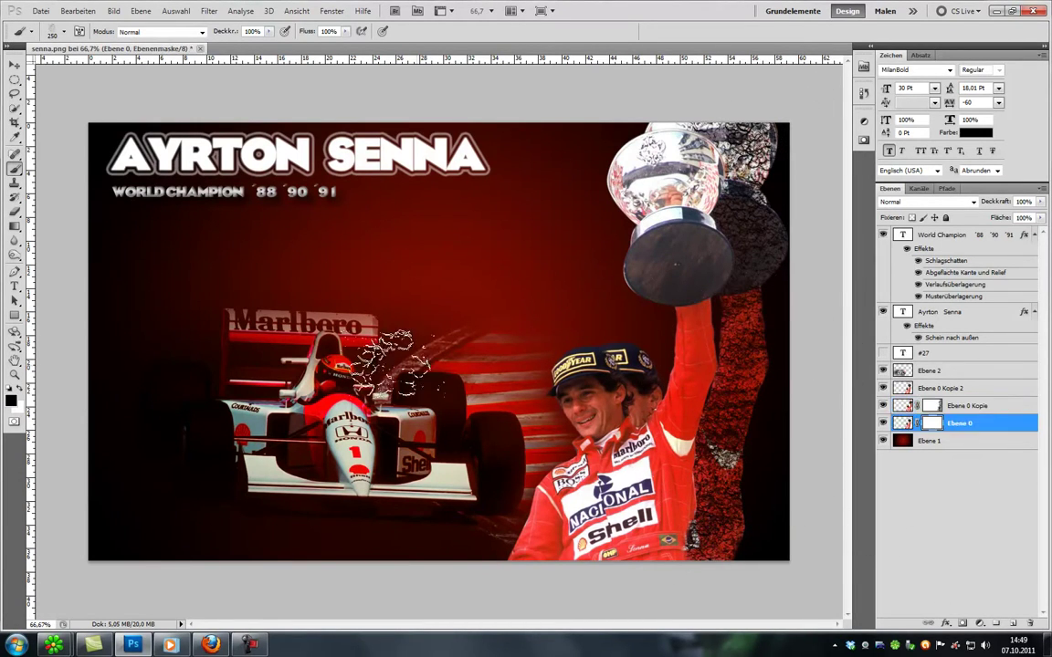
Step: Merge the driver copies, enlarge the result slightly and Gaussian-blur it into a glow
key("ctrl+e")
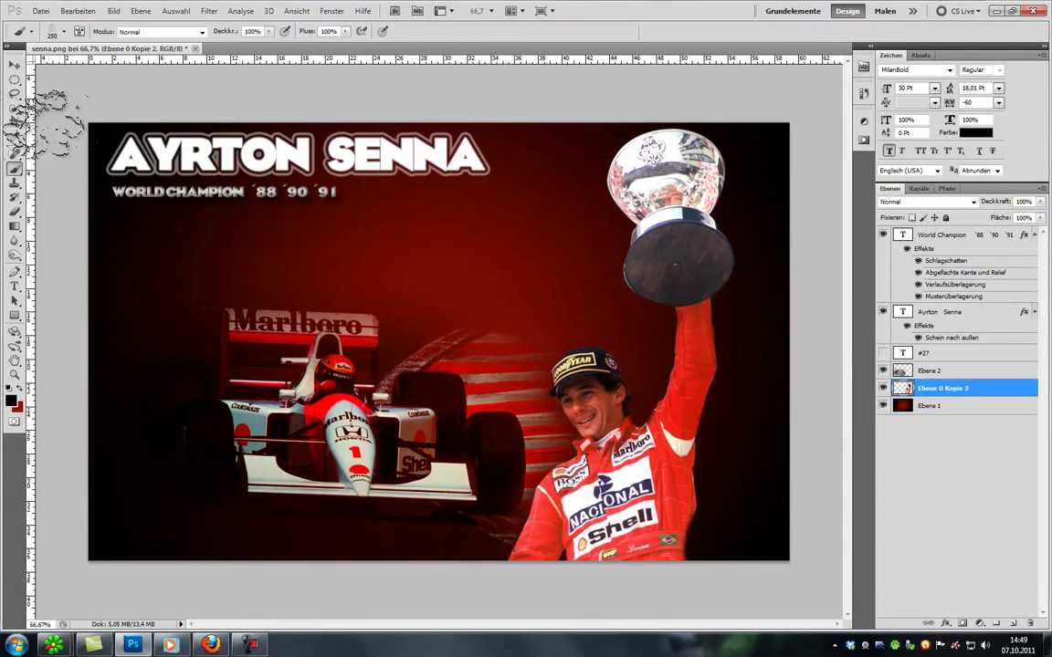
key("ctrl+t")
left_click_drag(512, 111, 484, 108)
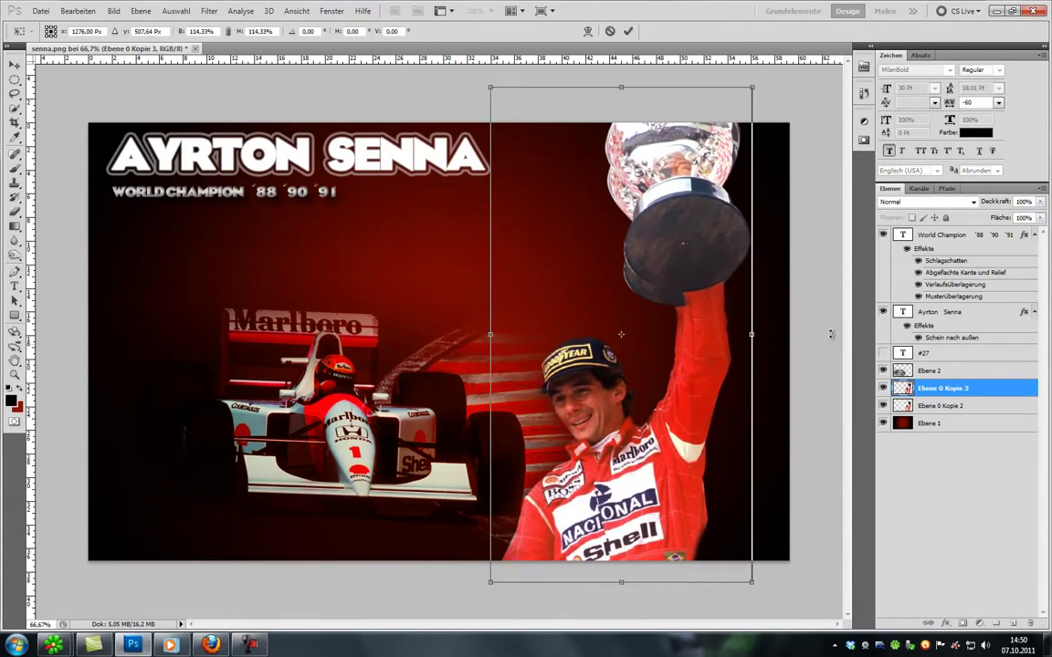
key("Return")
left_click(940, 406)
key("ctrl+alt+f")
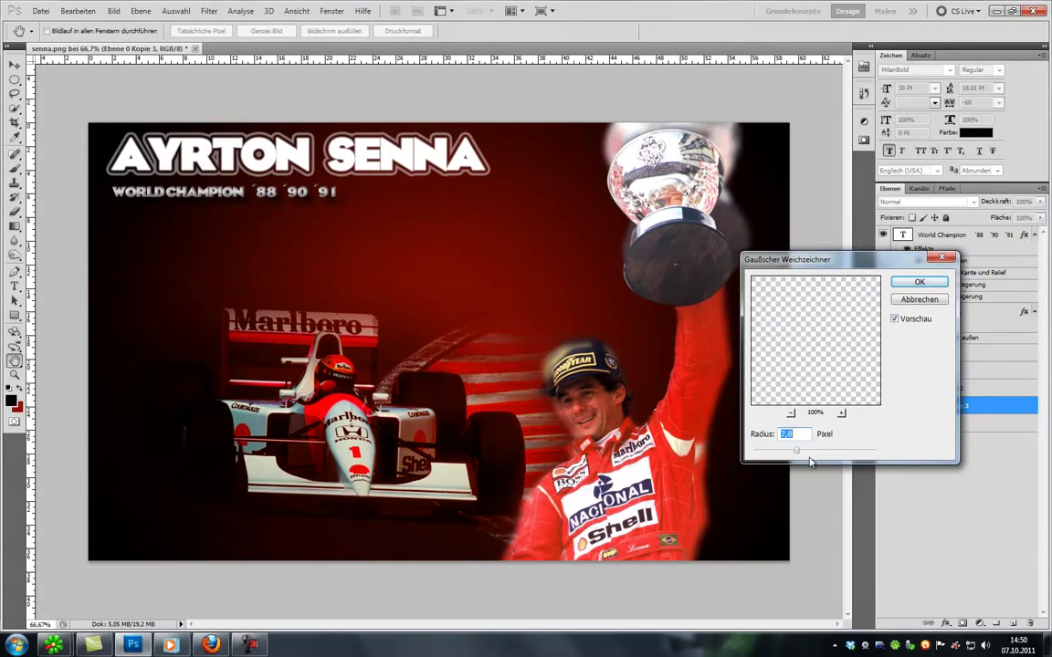
left_click(919, 281)
Step: Give the driver a drop shadow and shift his hue to -6
double_click(967, 388)
left_click_drag(779, 242, 319, 206)
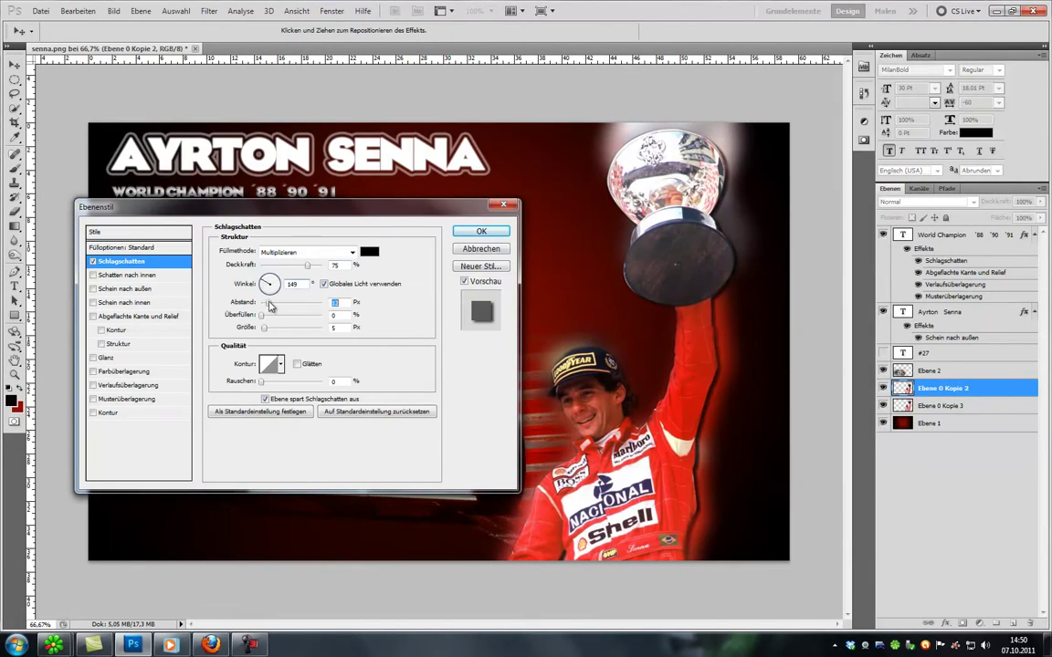
left_click(481, 231)
left_click(114, 11)
left_click(387, 106)
left_click_drag(228, 312, 226, 318)
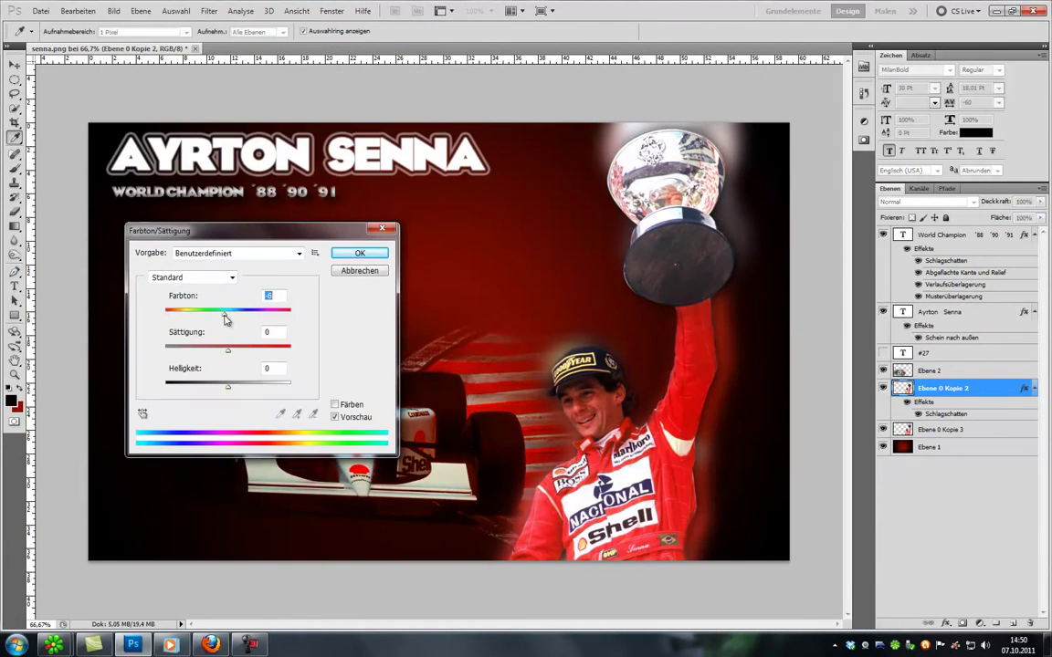
key("Return")
Step: Drag lens_flare_9 2 from the optical flares folder into the artwork above the glow layer
left_click(926, 430)
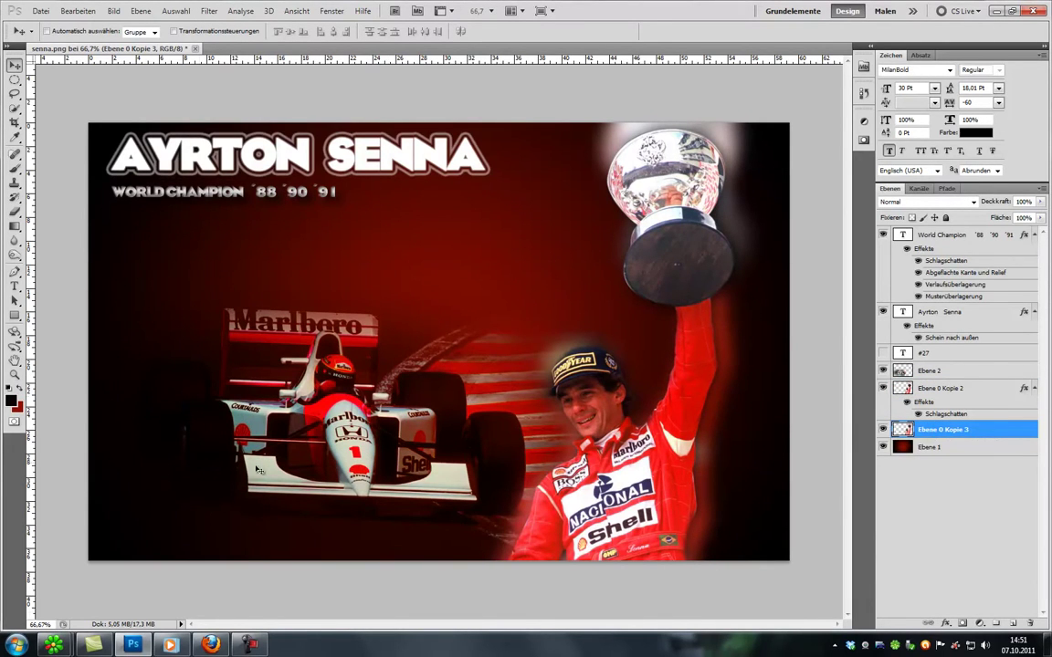
key("super+e")
left_click(360, 244)
double_click(605, 315)
scroll(677, 341, "down", 5)
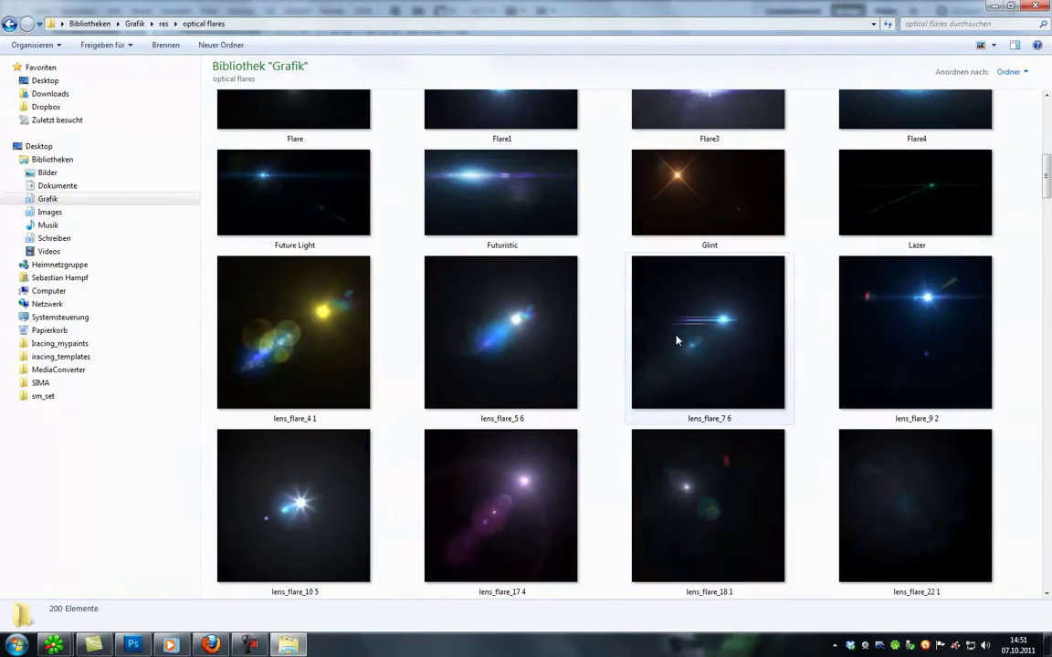
mouse_move(915, 332)
left_mouse_down()
mouse_move(471, 256)
mouse_move(694, 165)
left_mouse_up()
Step: Erase most of the lens flare, then bring up Motion Blur on the car photo layer
left_click(883, 235, "alt")
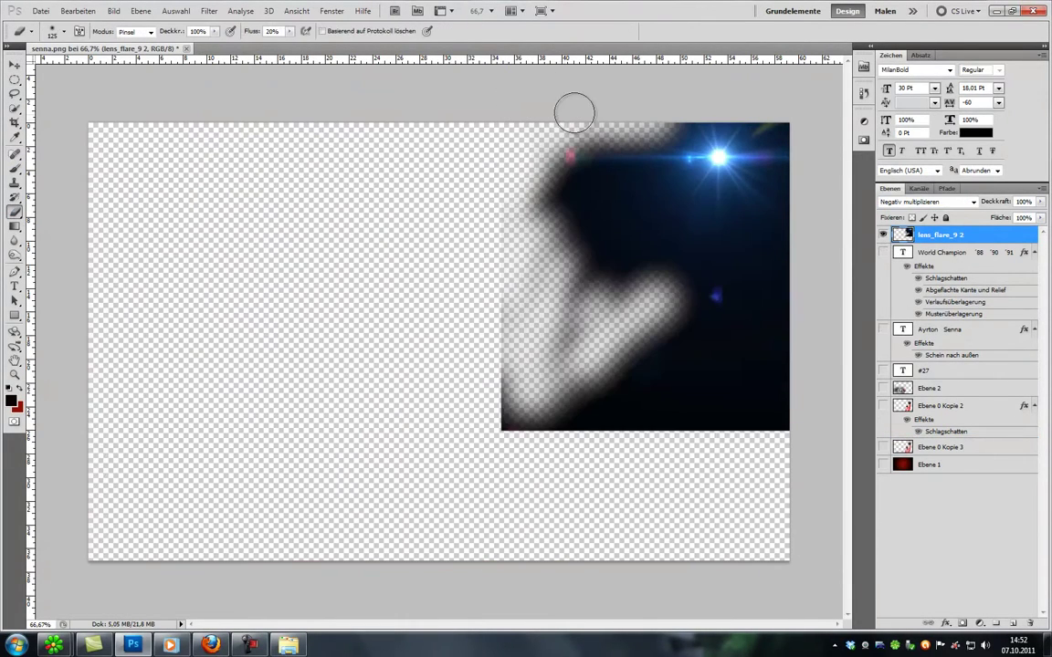
mouse_move(576, 110)
left_mouse_down()
mouse_move(826, 415)
mouse_move(592, 321)
mouse_move(805, 258)
mouse_move(617, 266)
left_mouse_up()
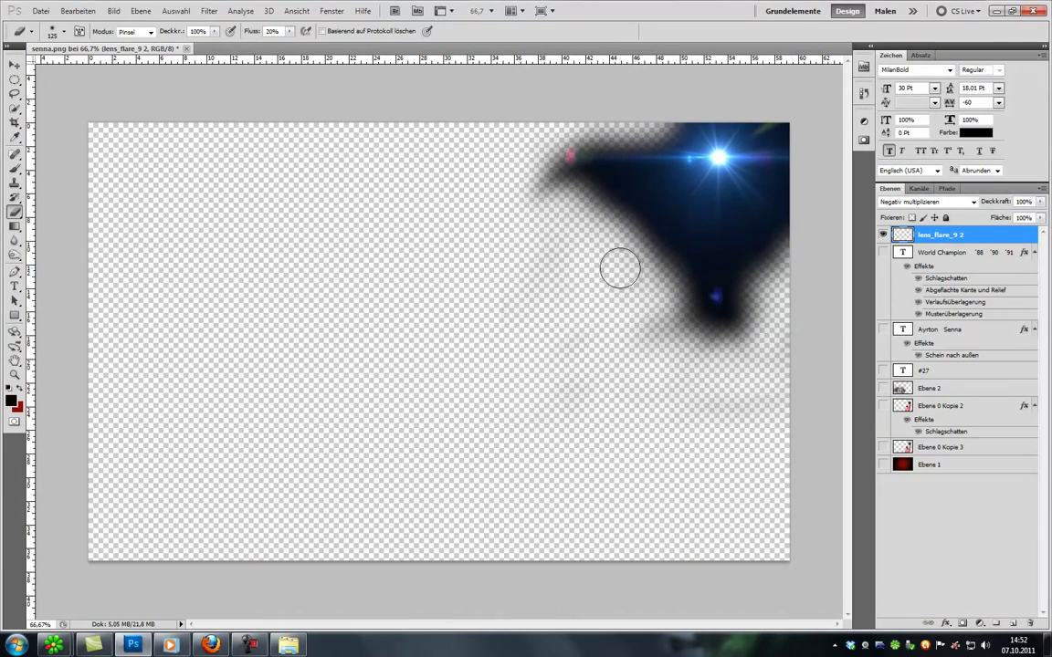
left_click(928, 388)
left_click(209, 11)
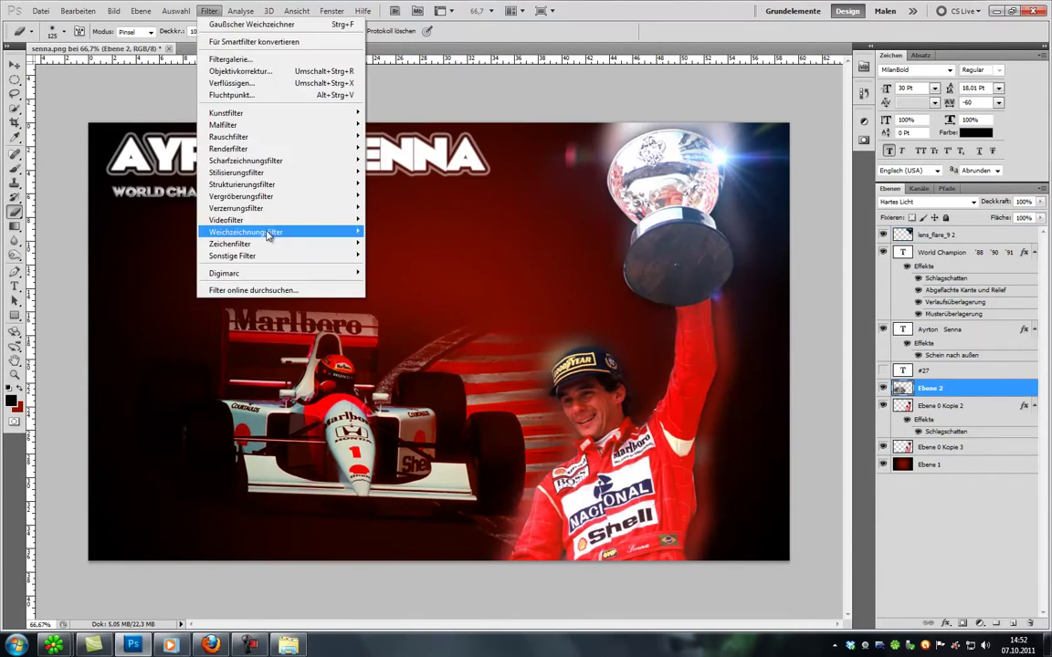
left_click(374, 235)
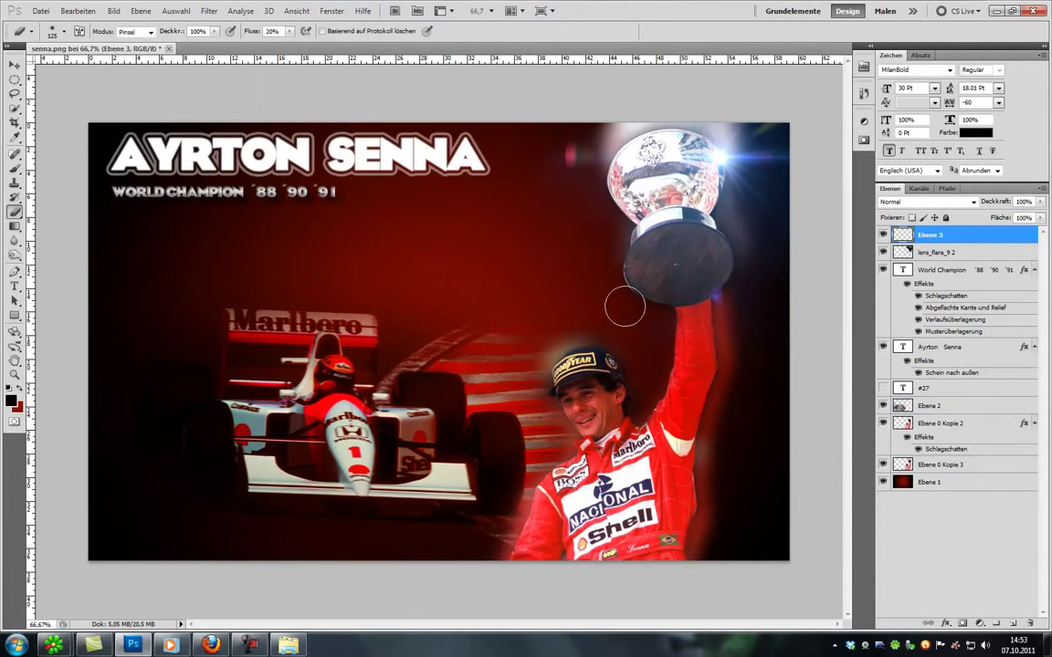
Step: Draw a white diagonal bar and repeat it into a row of stripes toward the lower right
left_click_drag(481, 187, 775, 207)
key("v")
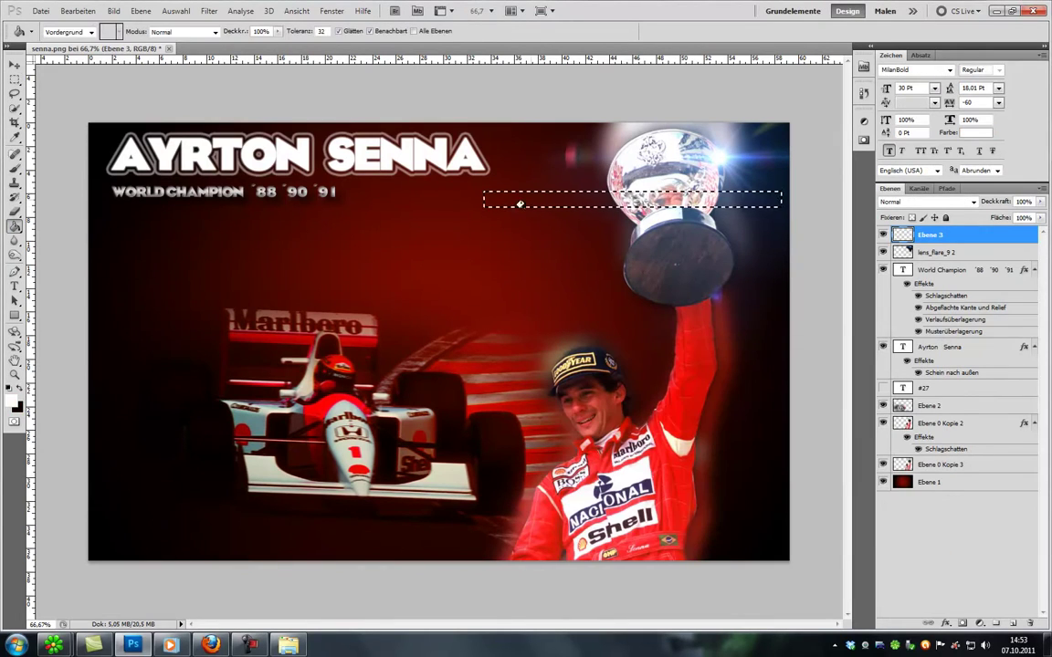
key("alt+BackSpace")
left_click_drag(594, 198, 527, 262)
key("ctrl+t")
left_click_drag(721, 273, 693, 337)
key("Return")
mouse_move(548, 265)
left_mouse_down("alt")
mouse_move(598, 269)
mouse_move(593, 436)
mouse_move(648, 473)
left_mouse_up("alt")
left_click_drag(648, 473, 703, 509, "alt")
left_click_drag(703, 510, 758, 546, "alt")
Step: Merge the stripe layers and set them to Overlay at 29% opacity
left_click(928, 427, "shift")
key("ctrl+e")
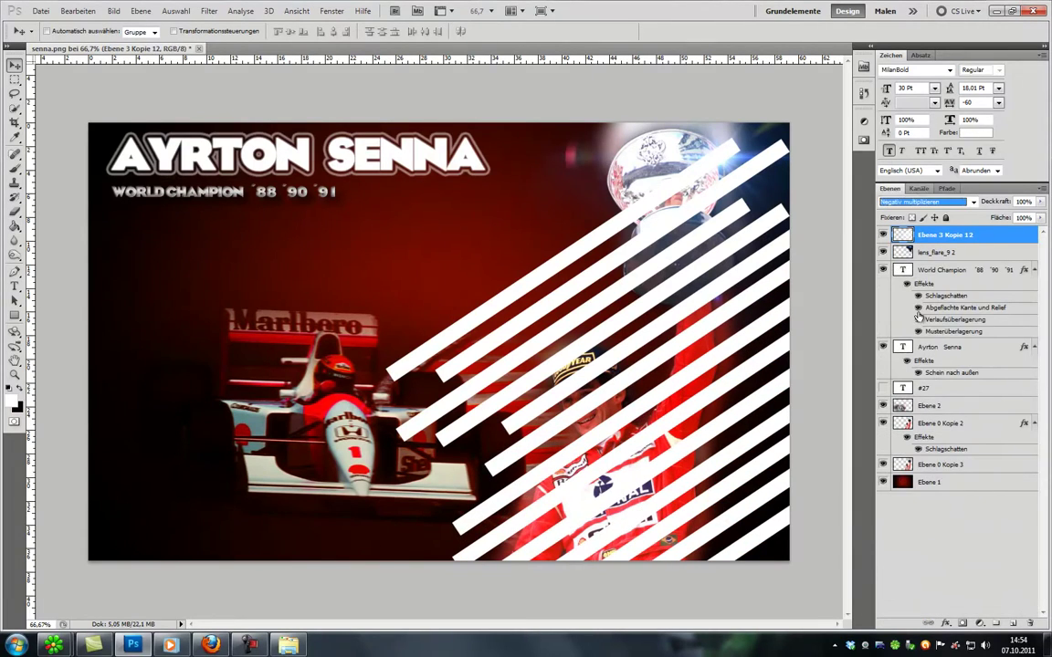
key("Down")
key("Down")
key("Down")
key("2")
key("9")
Step: Enlarge the merged stripes with Free Transform and review them across the whole image
key("ctrl+t")
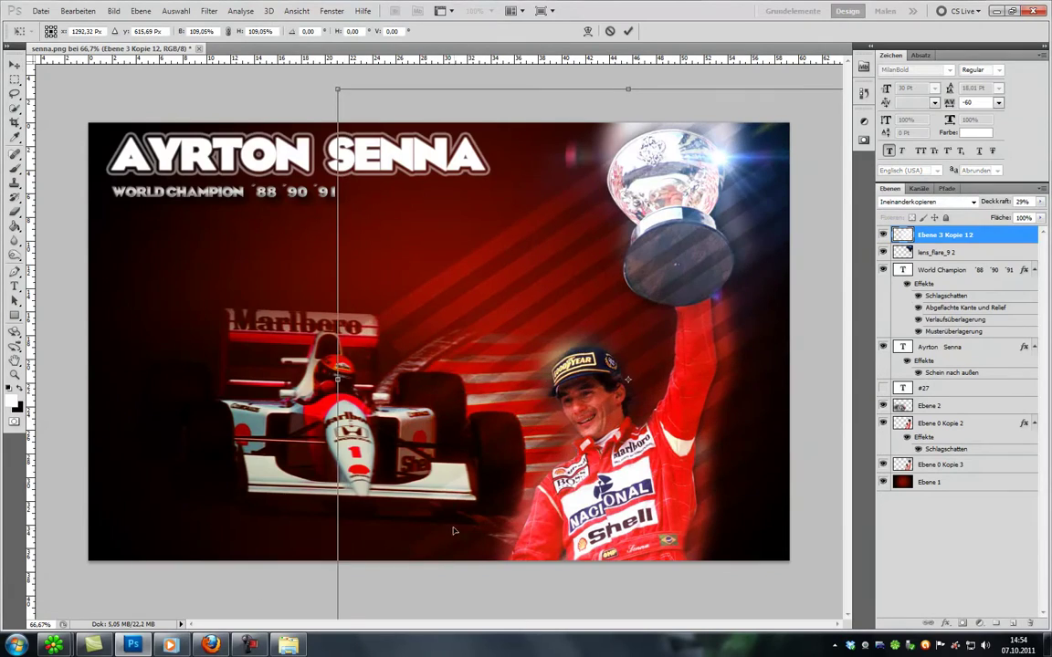
key("ctrl+minus")
left_click(628, 31)
key("ctrl+plus")
key("ctrl+plus")
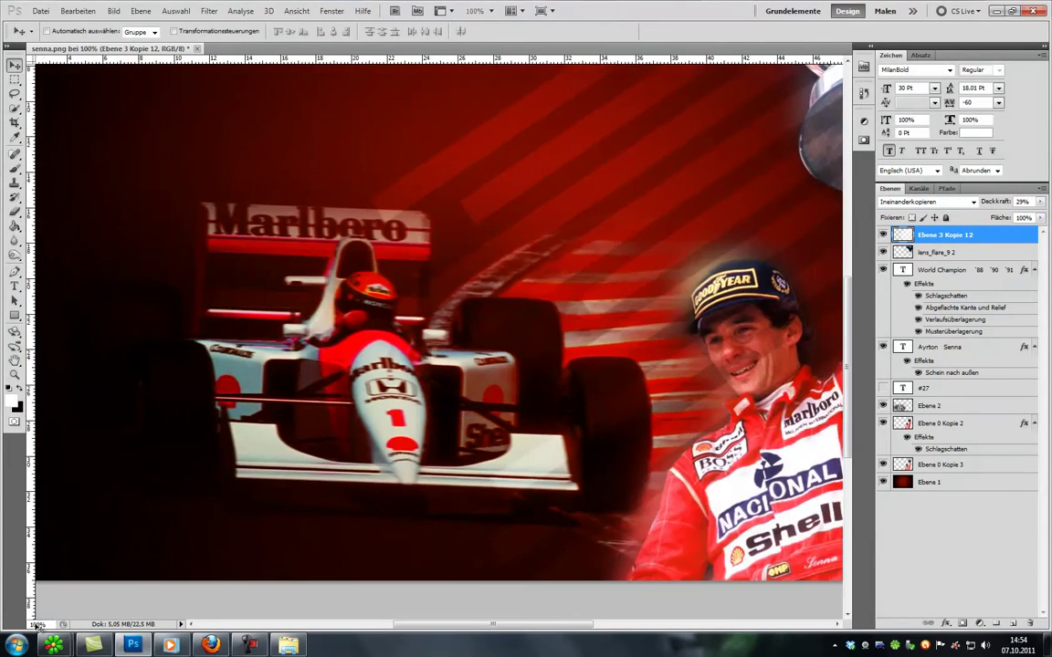
mouse_move(429, 526)
left_mouse_down()
mouse_move(305, 563)
mouse_move(167, 194)
left_mouse_up()
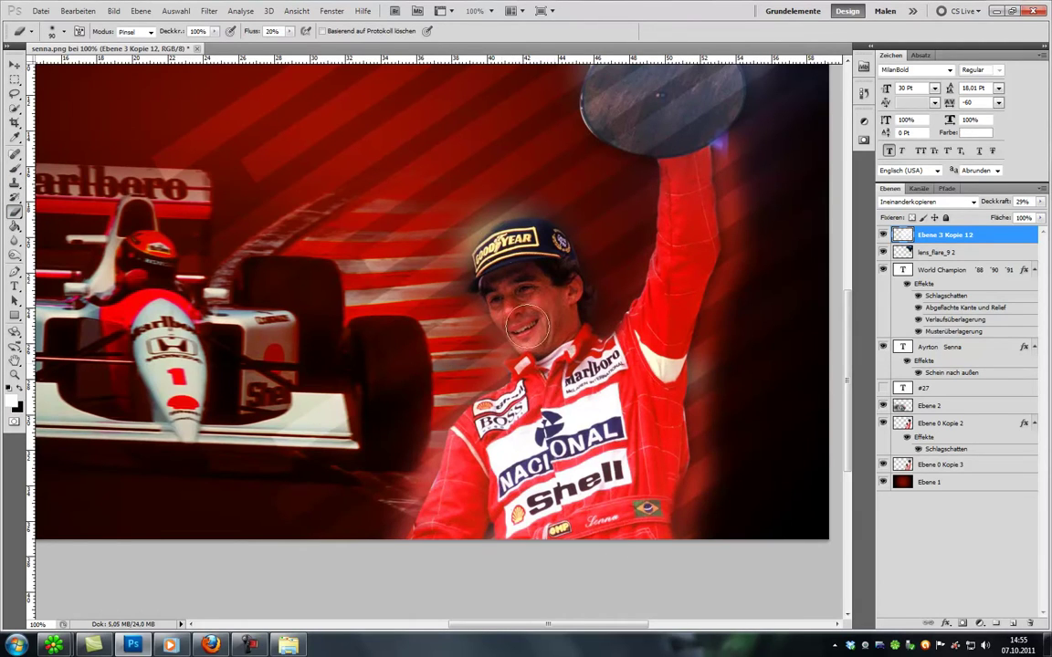
scroll(667, 308, "up", 5)
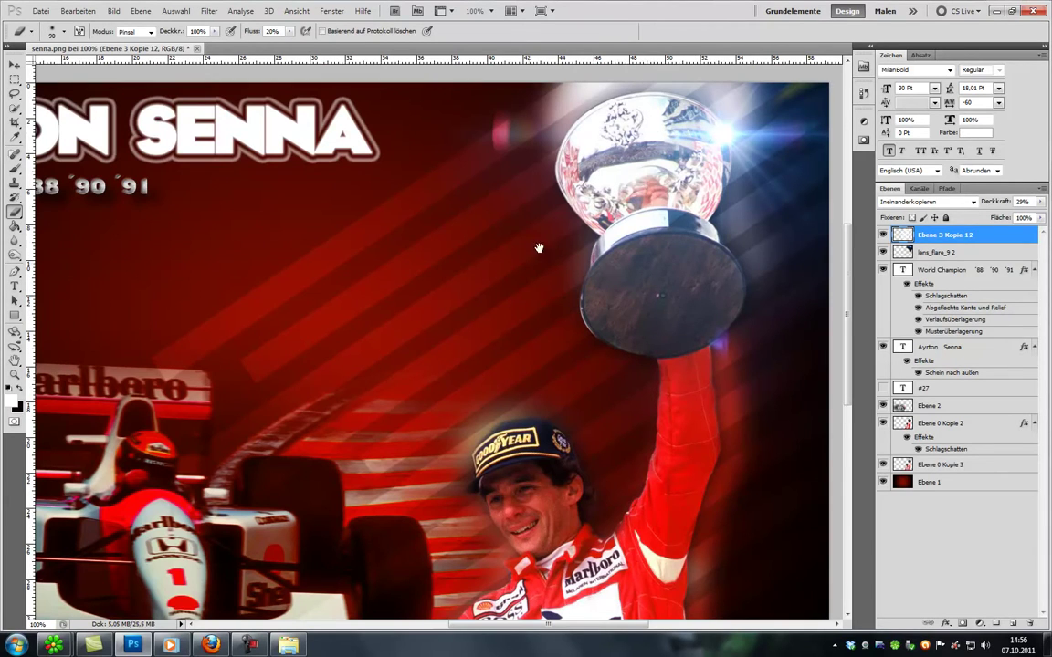
scroll(539, 247, "down", 5)
key("ctrl+0")
left_click(209, 11)
Step: Gaussian-blur the stripes and fade them out with a gradient layer mask
left_click(411, 242)
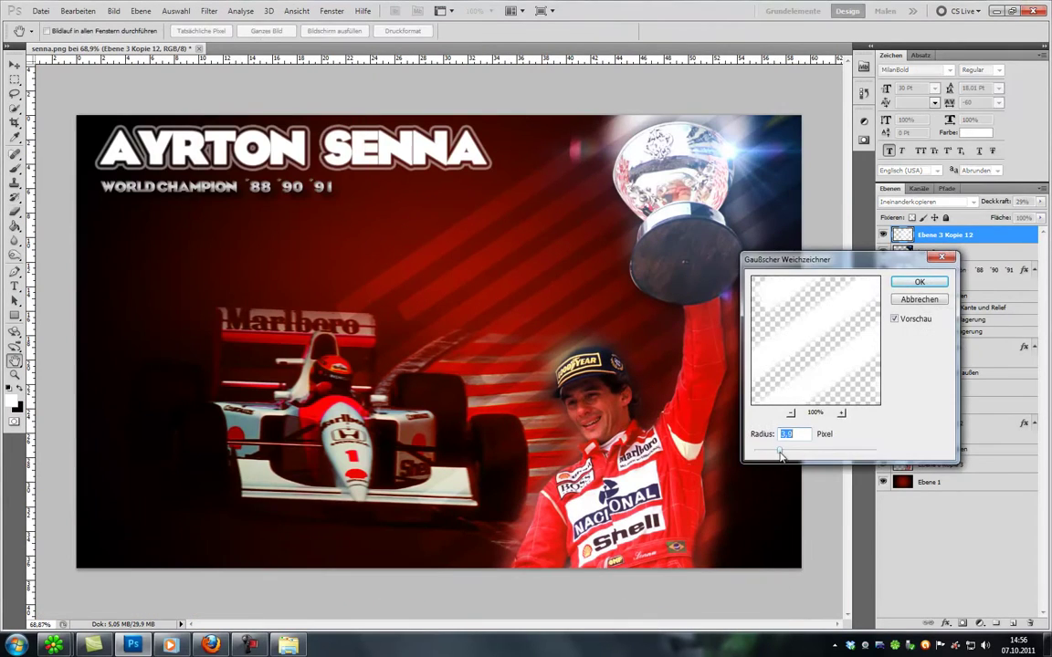
key("Return")
left_click(979, 623)
right_click(14, 226)
left_click(64, 212)
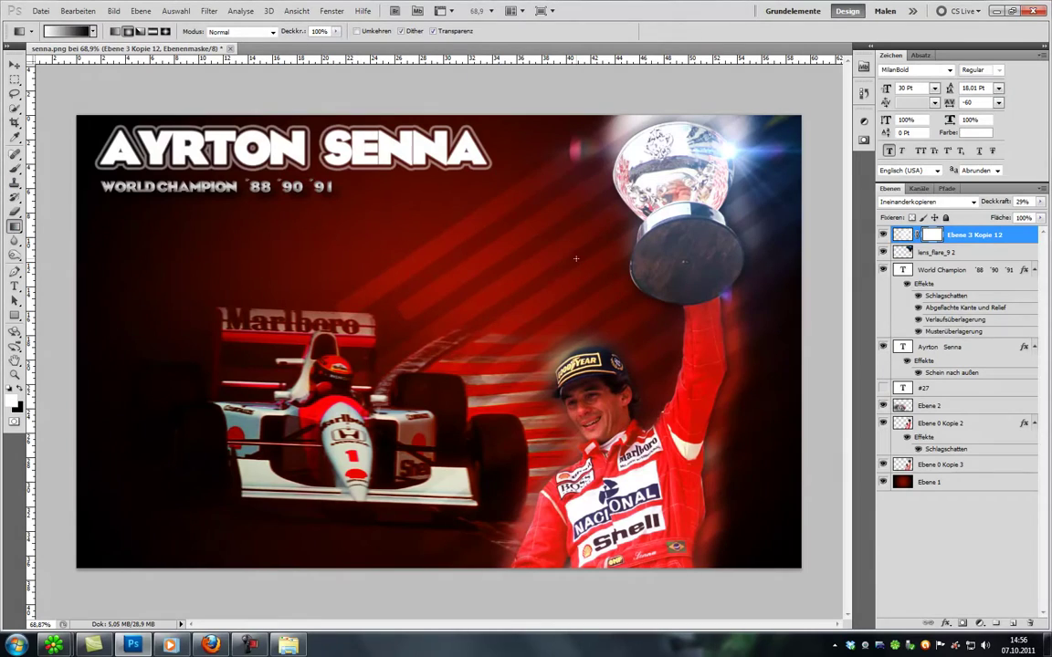
left_click_drag(508, 191, 546, 345)
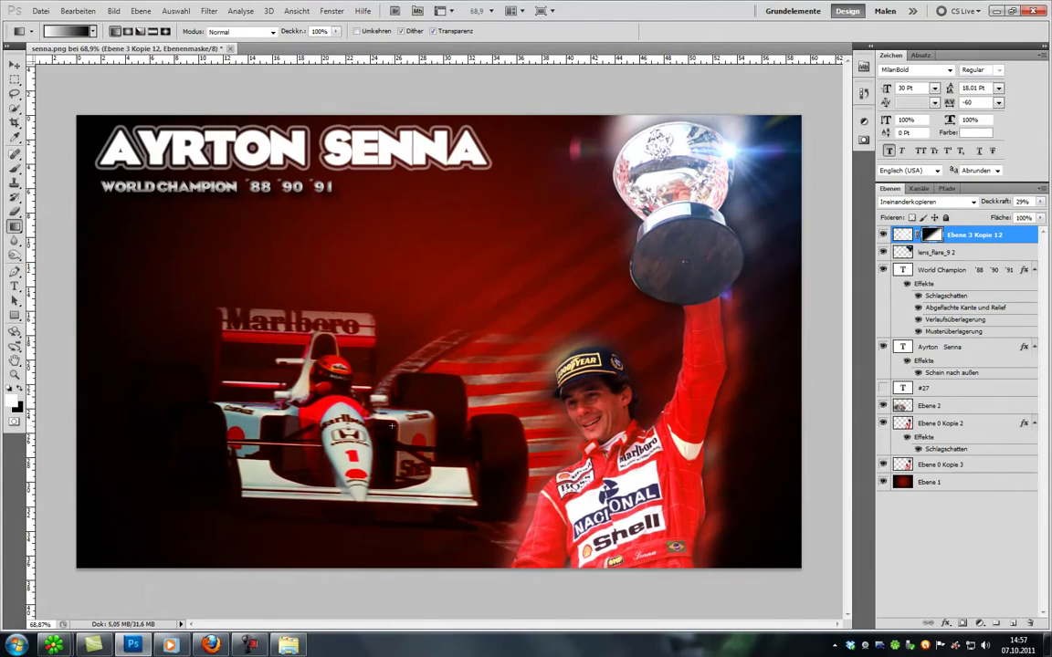
Step: Switch to the brush and check Hue/Saturation, closing it without changes
scroll(240, 513, "up", 1)
key("b")
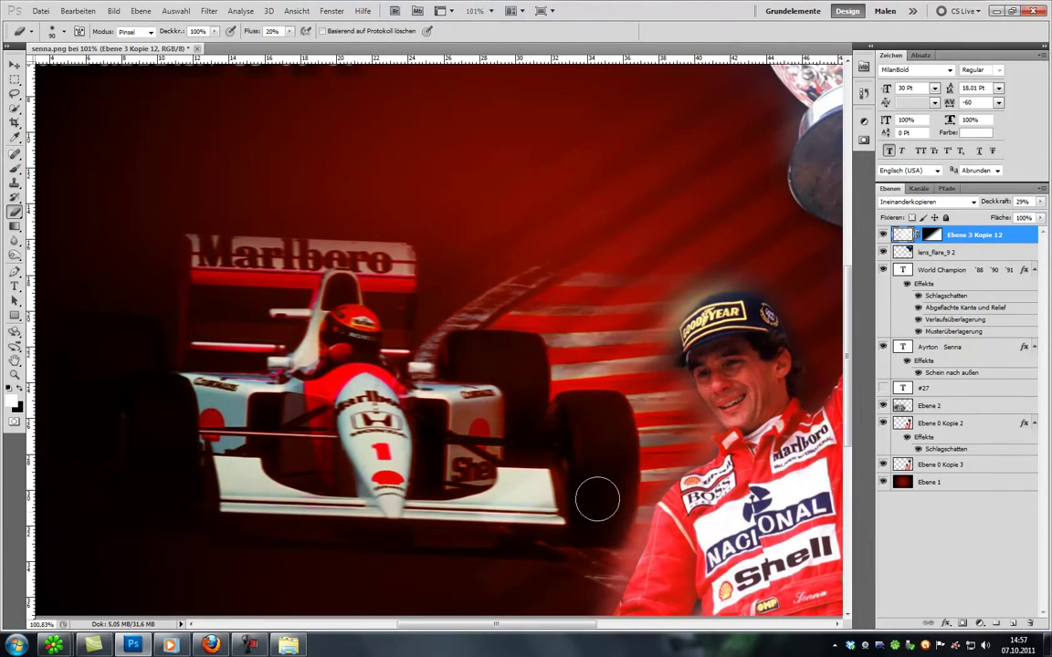
scroll(229, 487, "down", 2)
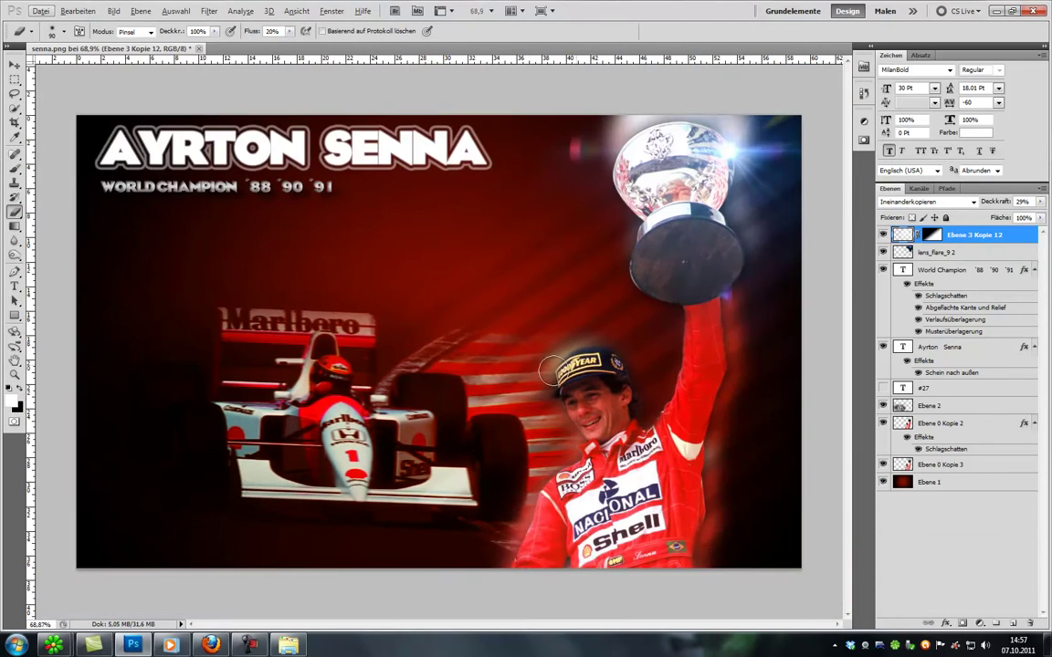
left_click(140, 11)
left_click(310, 103)
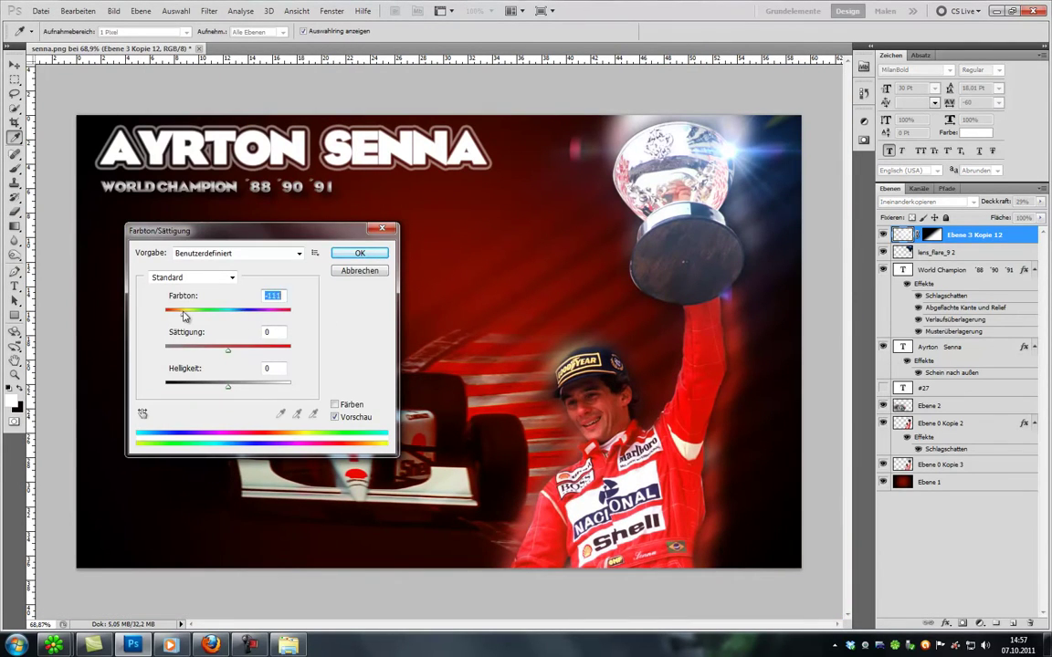
key("Return")
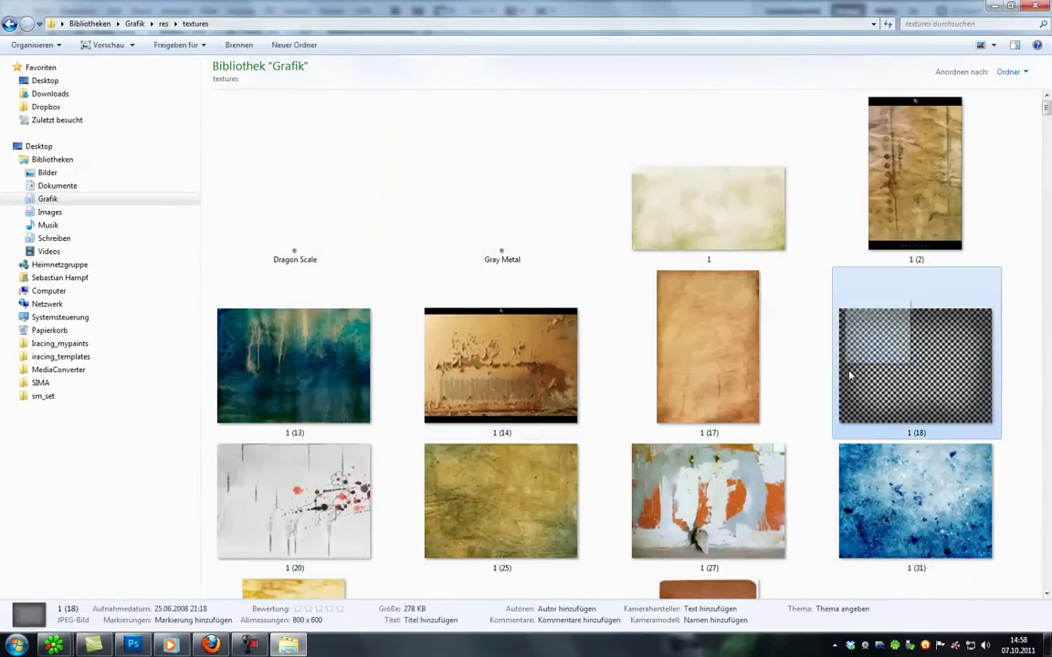
Step: Place the metal plate texture above Ebene 1 in Screen mode with lowered opacity
left_click_drag(904, 347, 437, 289)
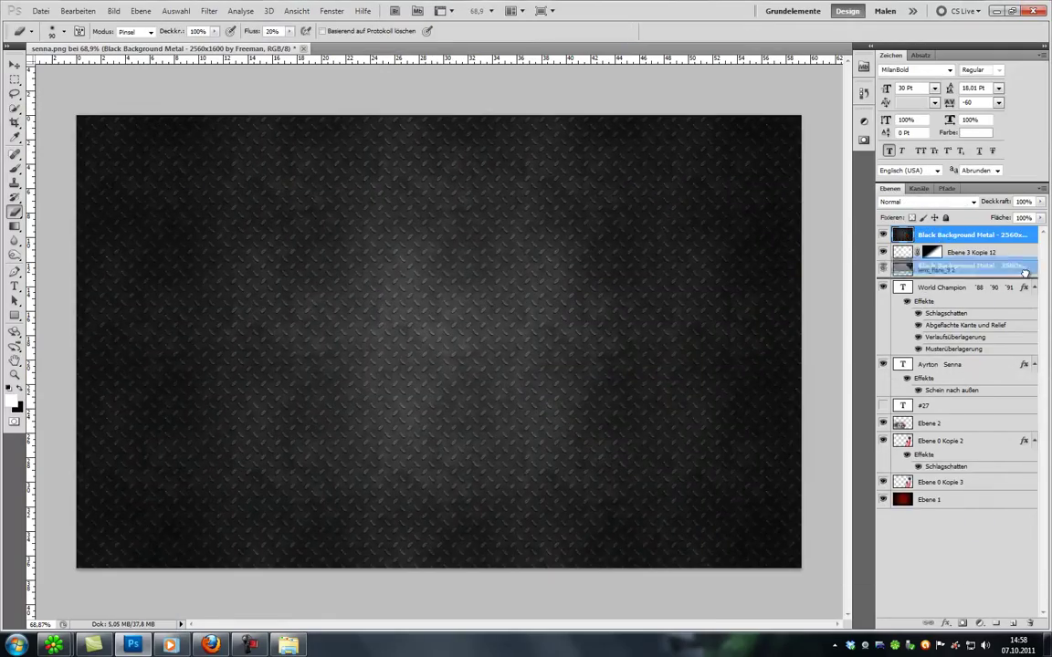
left_click_drag(1024, 272, 968, 490)
left_click(927, 202)
left_click(904, 305)
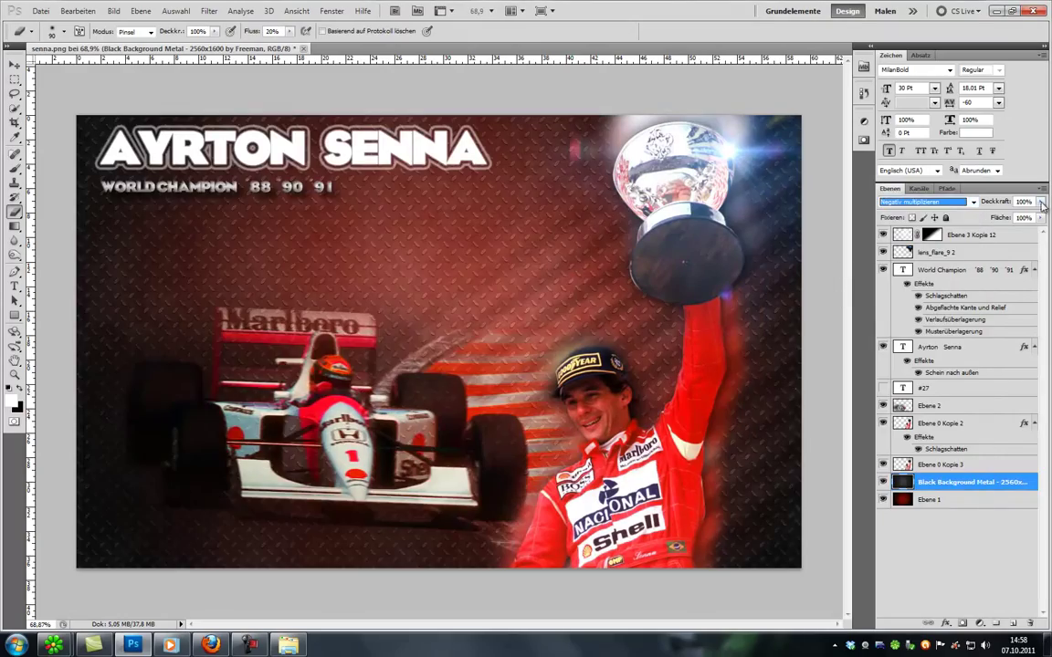
left_click(1040, 202)
left_click_drag(1031, 217, 1001, 220)
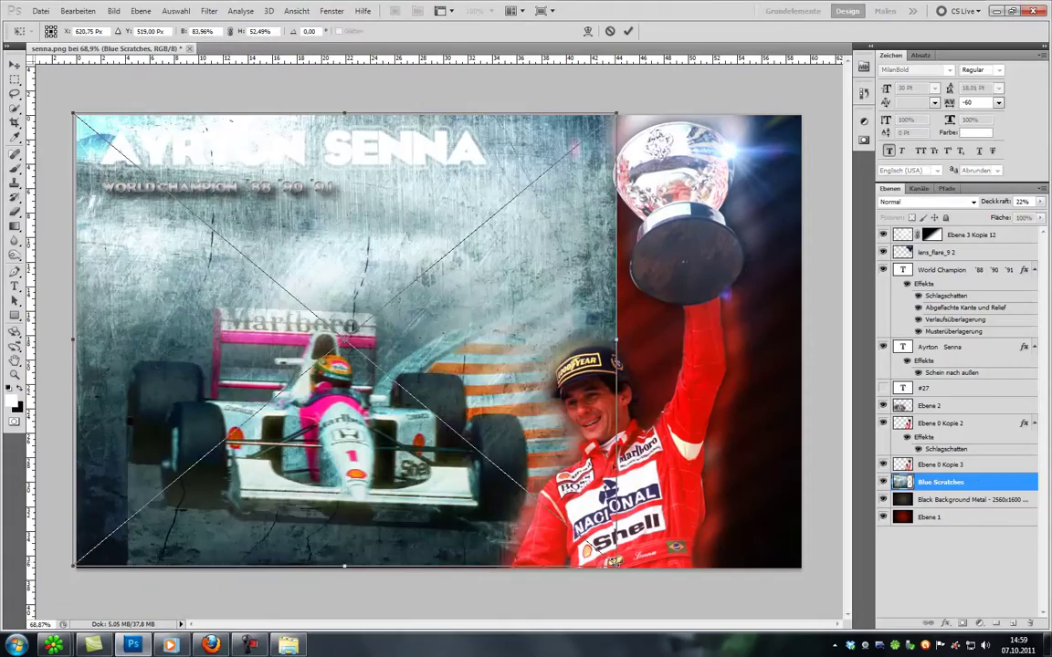
Step: Set Blue Scratches to Color Dodge, shape its mask with brush and gradient, and duplicate Ebene 2
right_click(995, 491)
key("Escape")
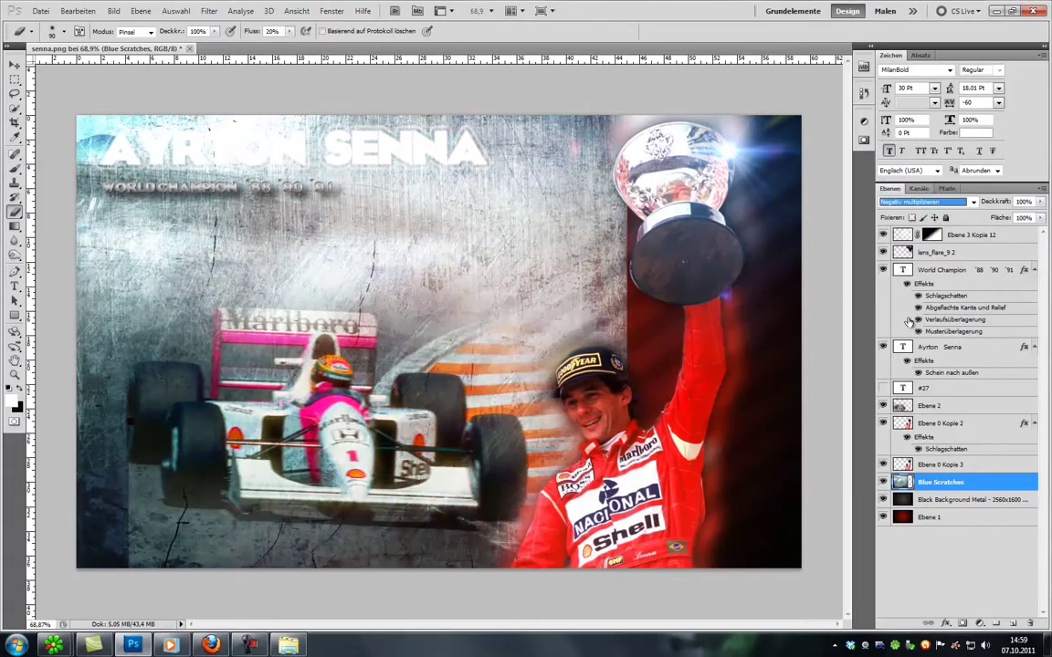
key("Down")
mouse_move(91, 114)
left_mouse_down()
mouse_move(129, 94)
mouse_move(559, 109)
mouse_move(185, 146)
left_mouse_up()
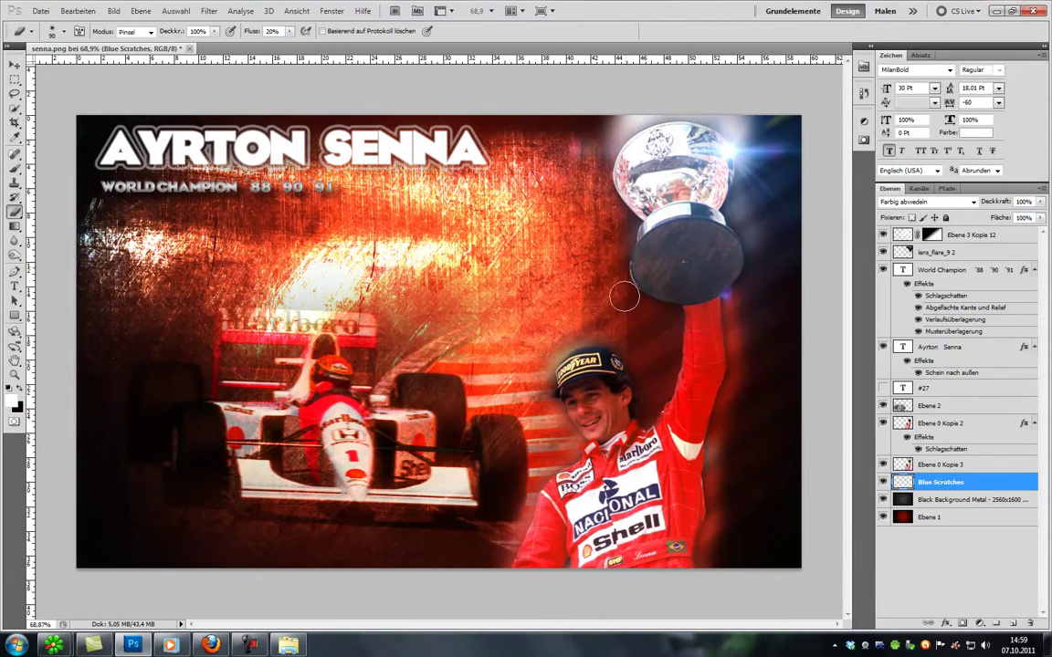
key("g")
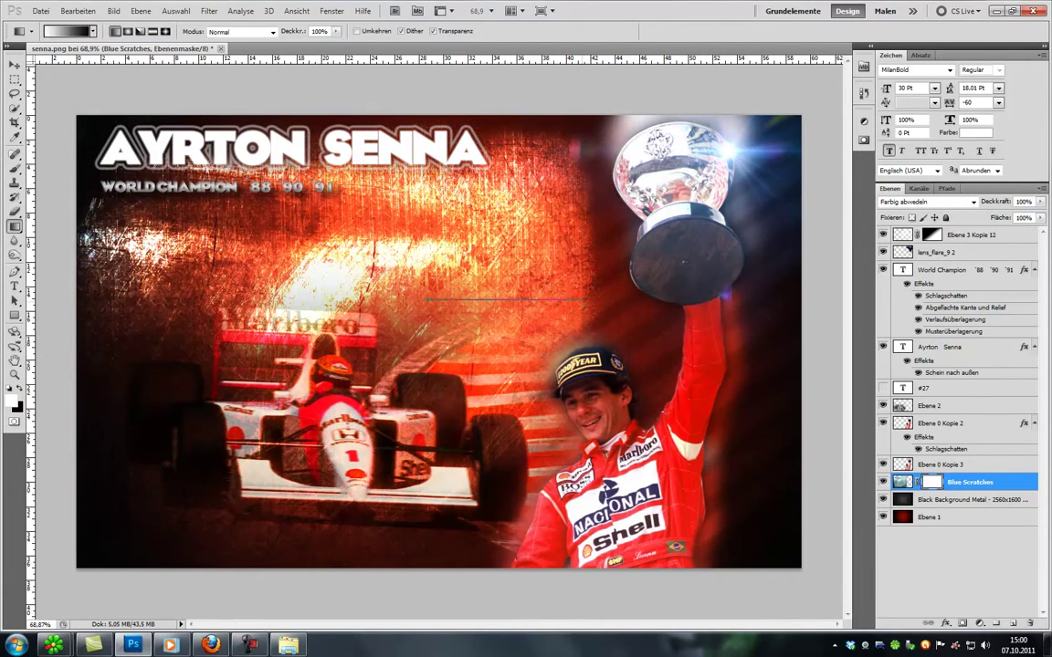
left_click_drag(511, 271, 388, 271)
left_click_drag(288, 33, 273, 41)
left_click_drag(228, 274, 459, 402)
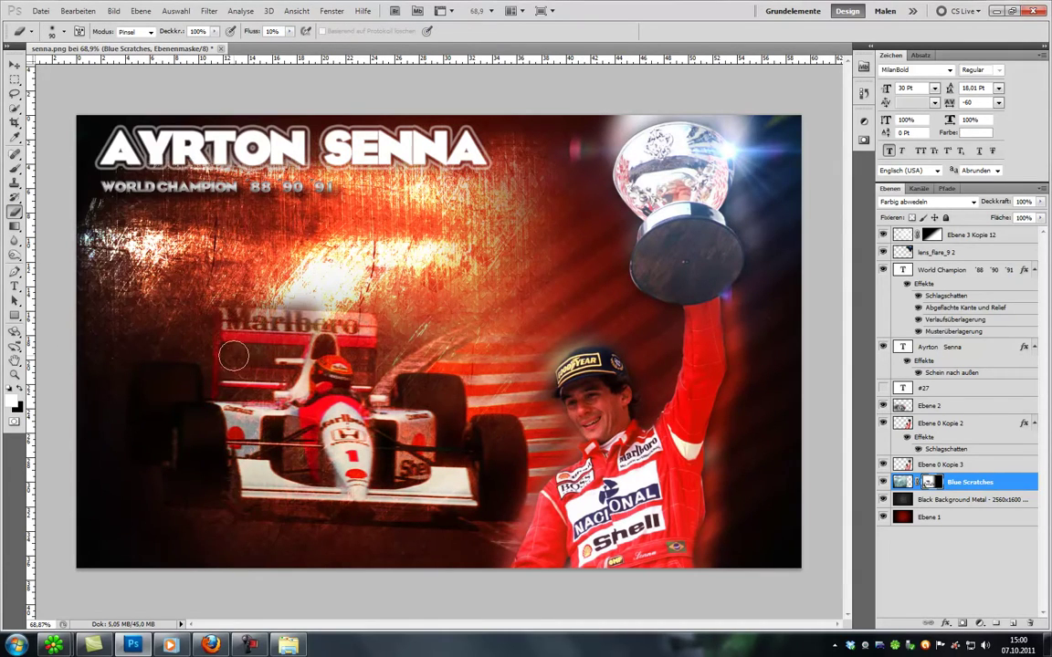
left_click(904, 406)
key("ctrl+j")
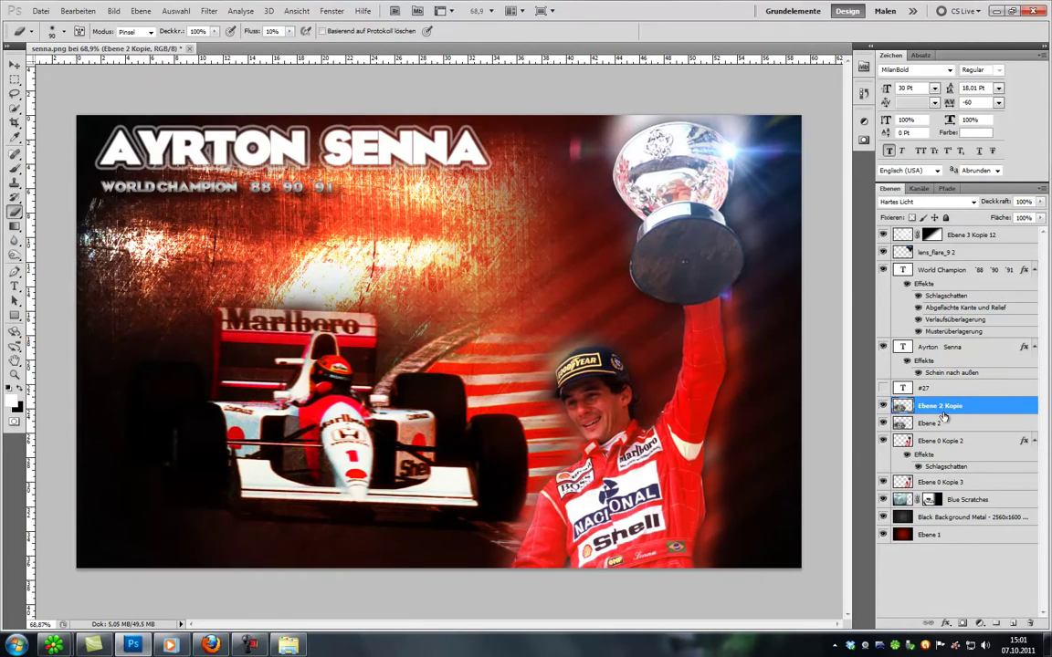
Step: Duplicate the shadowed driver layer twice and pick a large scatter brush
left_click(979, 483)
left_click_drag(998, 486, 970, 439)
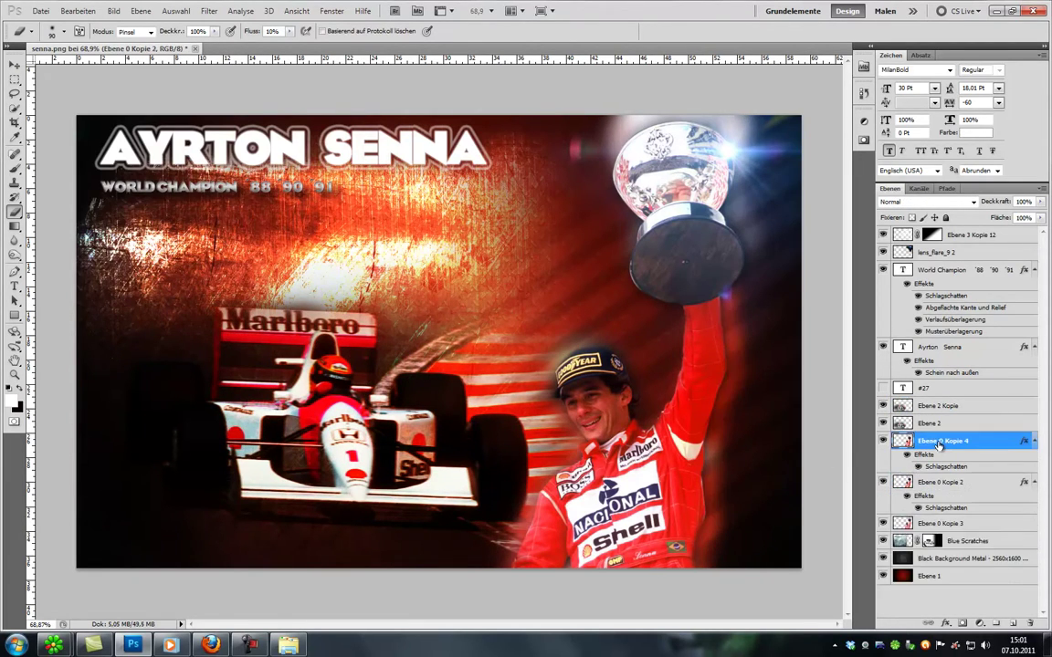
key("ctrl+j")
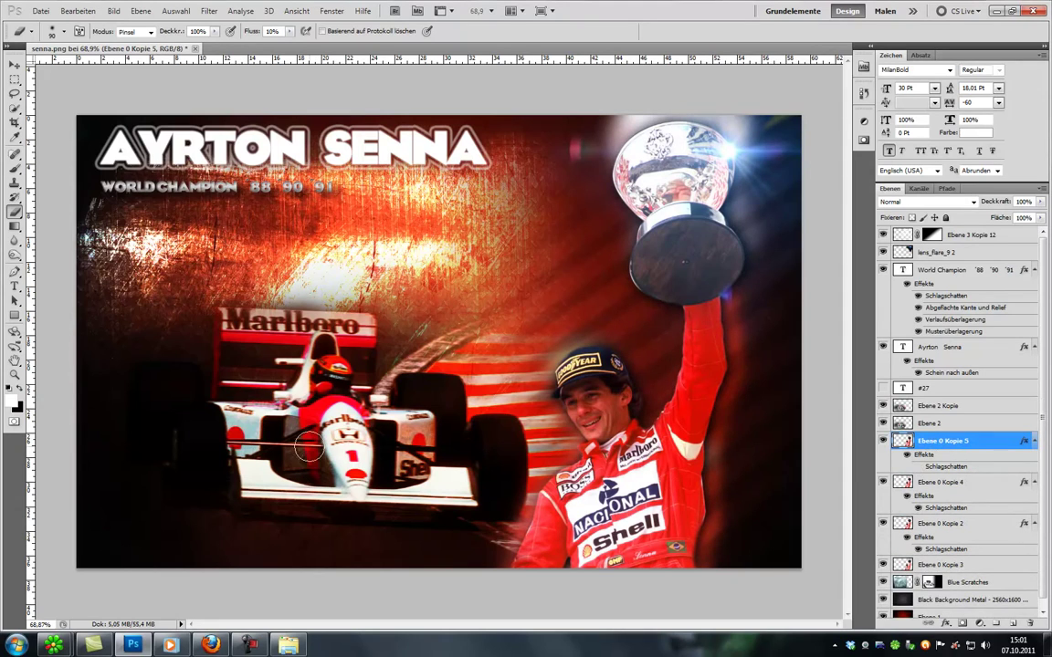
left_click(52, 30)
double_click(35, 157)
scroll(1005, 419, "down", 1)
Step: Pick dark red and a 125 brush, move Ebene 3 above Ebene 0 Kopie 5, and set Overlay
left_click(950, 554)
left_click(12, 401)
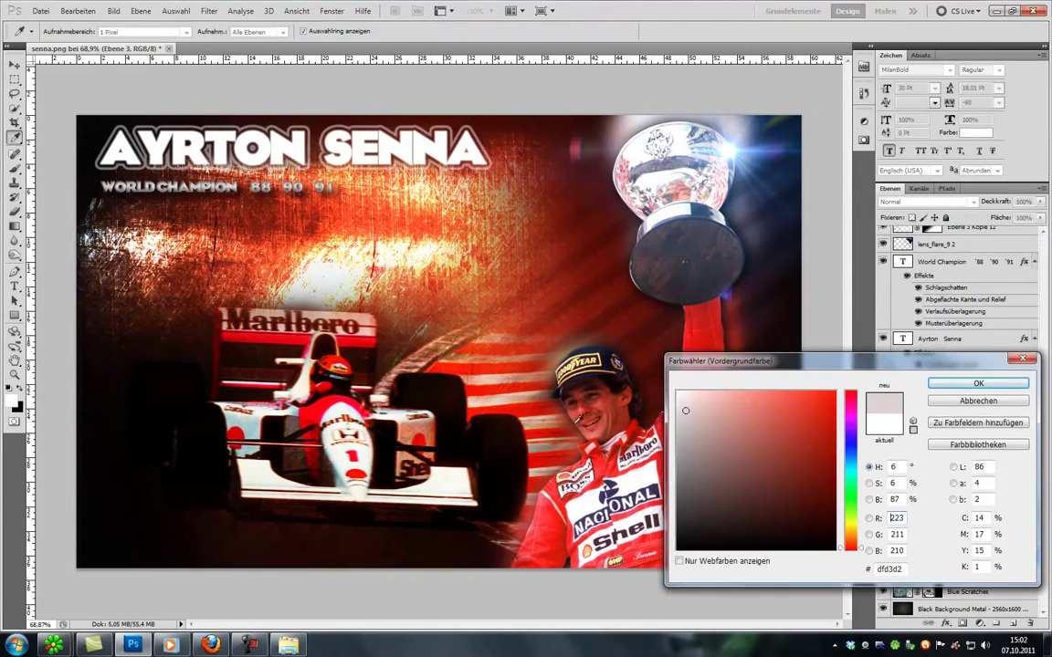
key("Return")
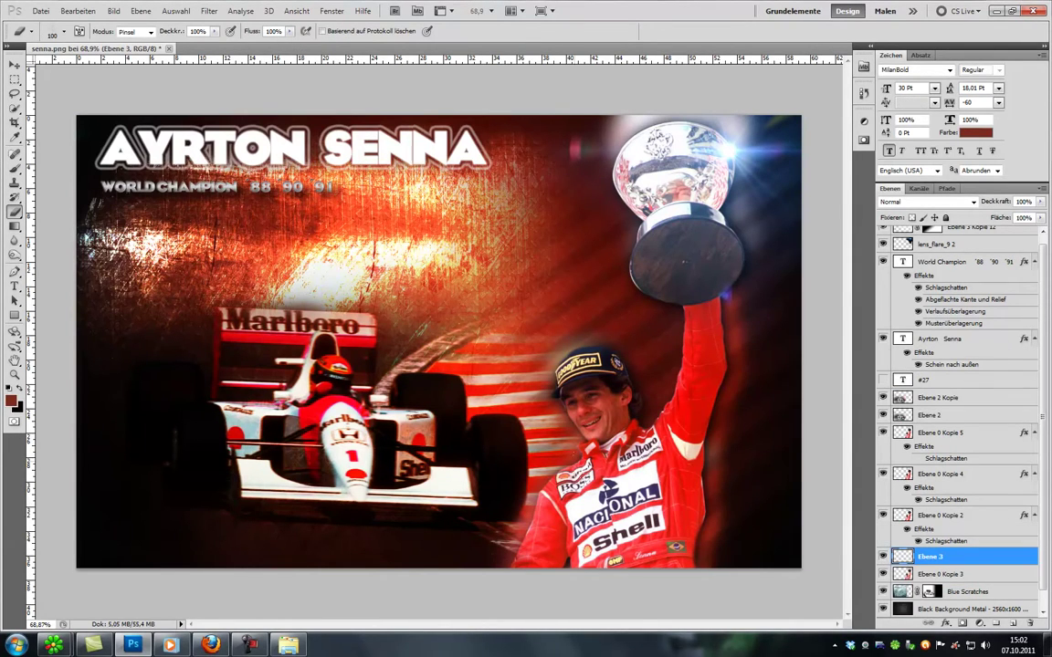
key("ctrl+bracketright")
key("ctrl+bracketright")
key("ctrl+bracketright")
left_click(64, 32)
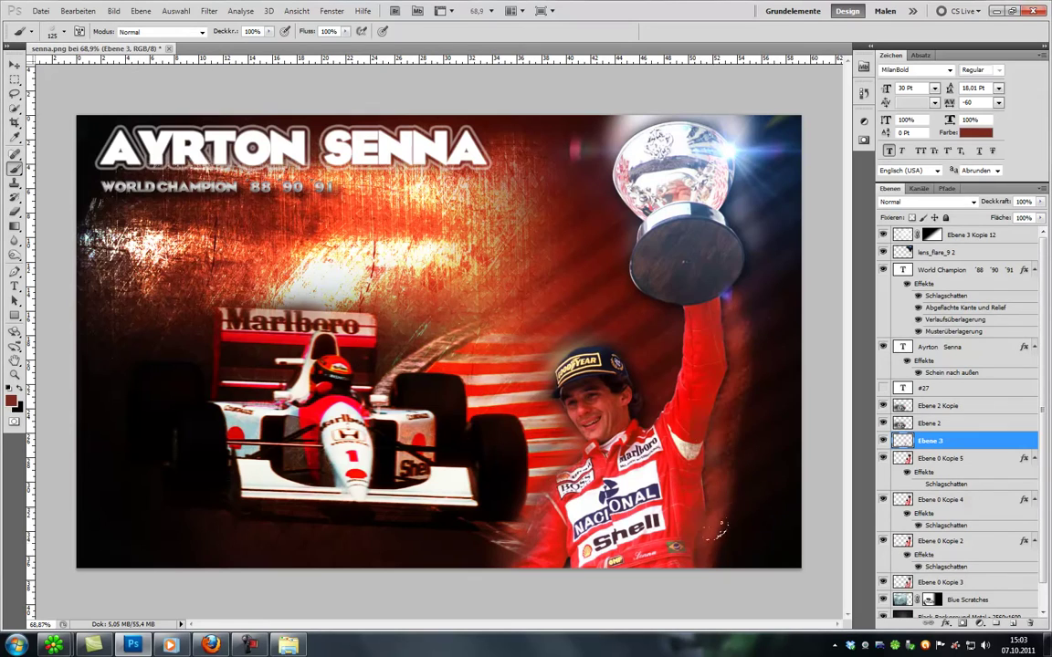
left_click(927, 202)
left_click(913, 354)
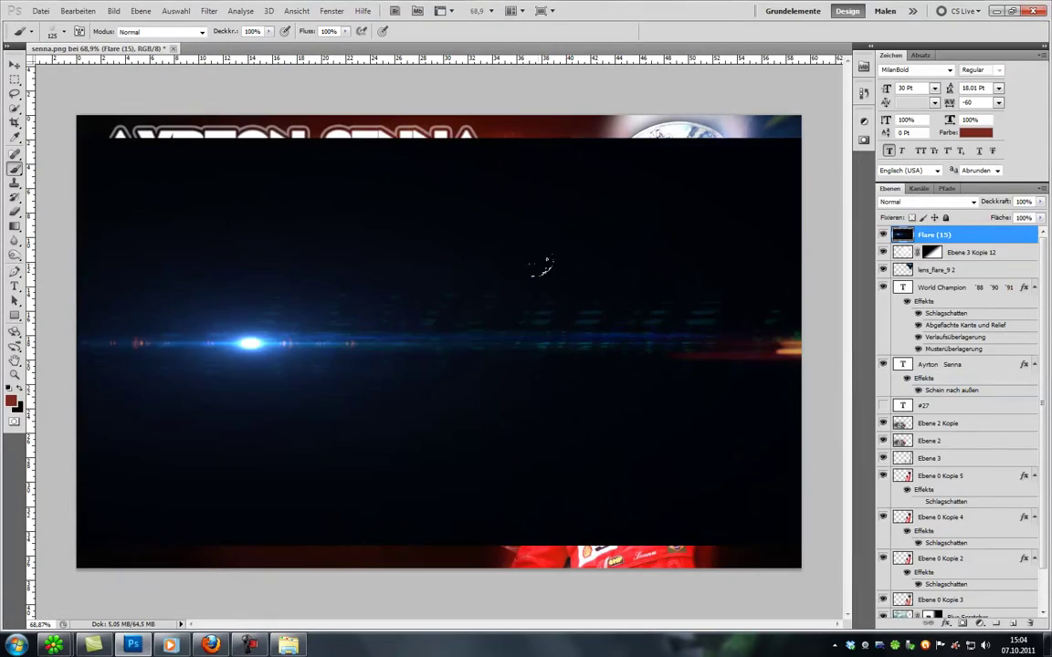
Step: Set the Flare (15) layer to Screen (Negativ multiplizieren) blending and show only that layer
left_click(926, 202)
left_click(913, 308)
left_click(14, 65)
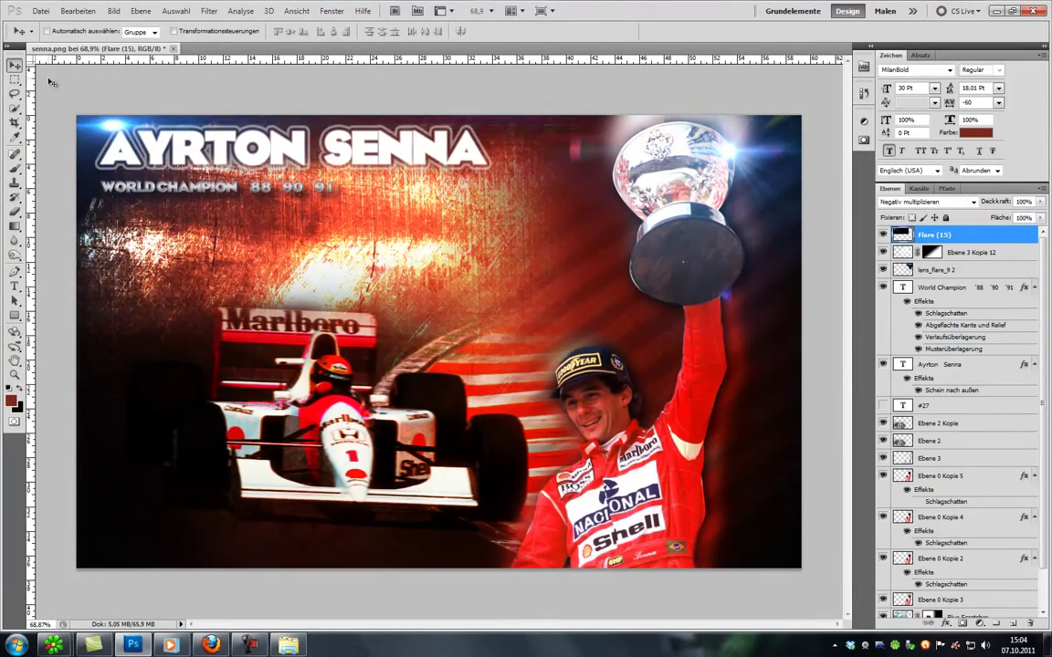
left_click(882, 235, "alt")
Step: Erase the flare's lower part with a soft 65 px eraser, then open Main Lightroom.c4d in Cinema 4D
key("b")
left_click(64, 31)
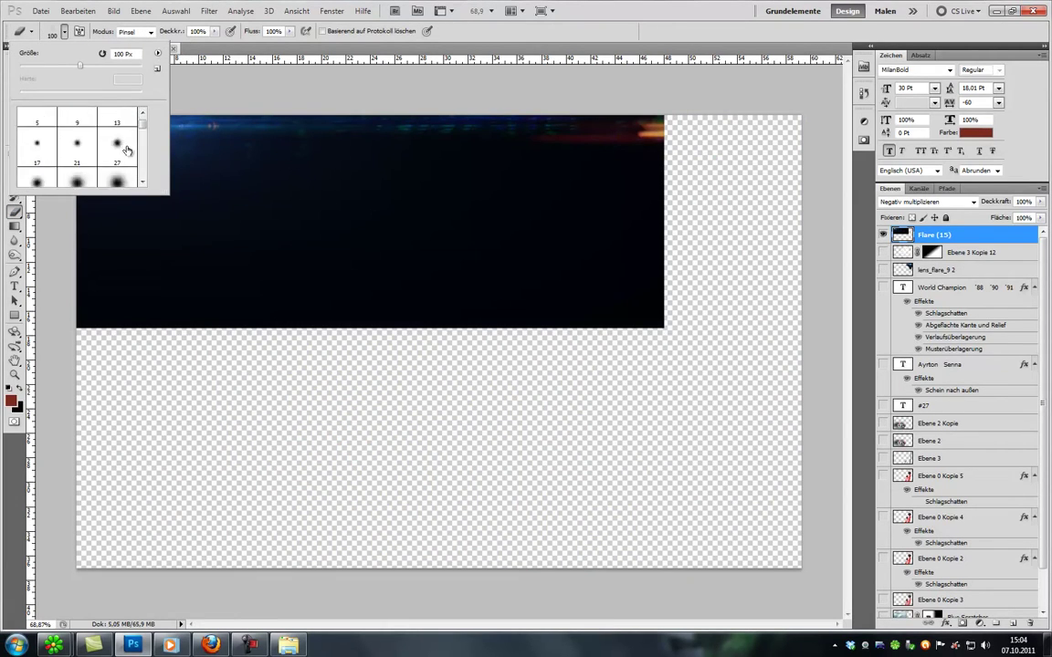
left_click(127, 149)
mouse_move(83, 238)
left_mouse_down()
mouse_move(291, 336)
mouse_move(229, 210)
mouse_move(653, 286)
mouse_move(594, 160)
left_mouse_up()
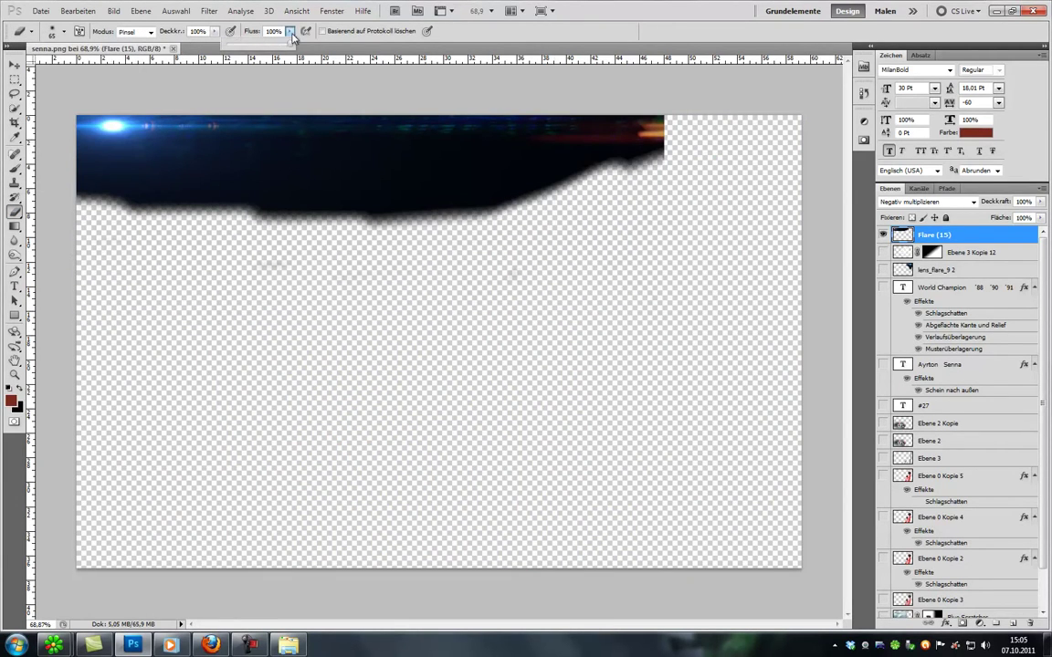
left_click_drag(292, 34, 228, 41)
mouse_move(475, 174)
left_mouse_down()
mouse_move(683, 115)
mouse_move(420, 188)
mouse_move(432, 108)
mouse_move(540, 203)
mouse_move(221, 256)
left_mouse_up()
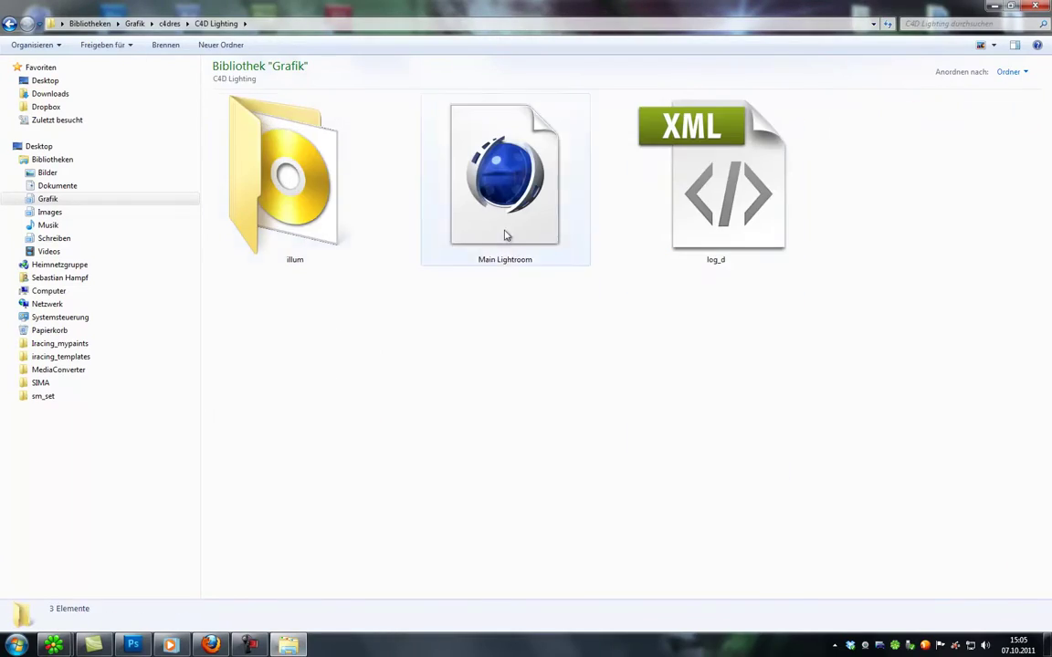
double_click(505, 236)
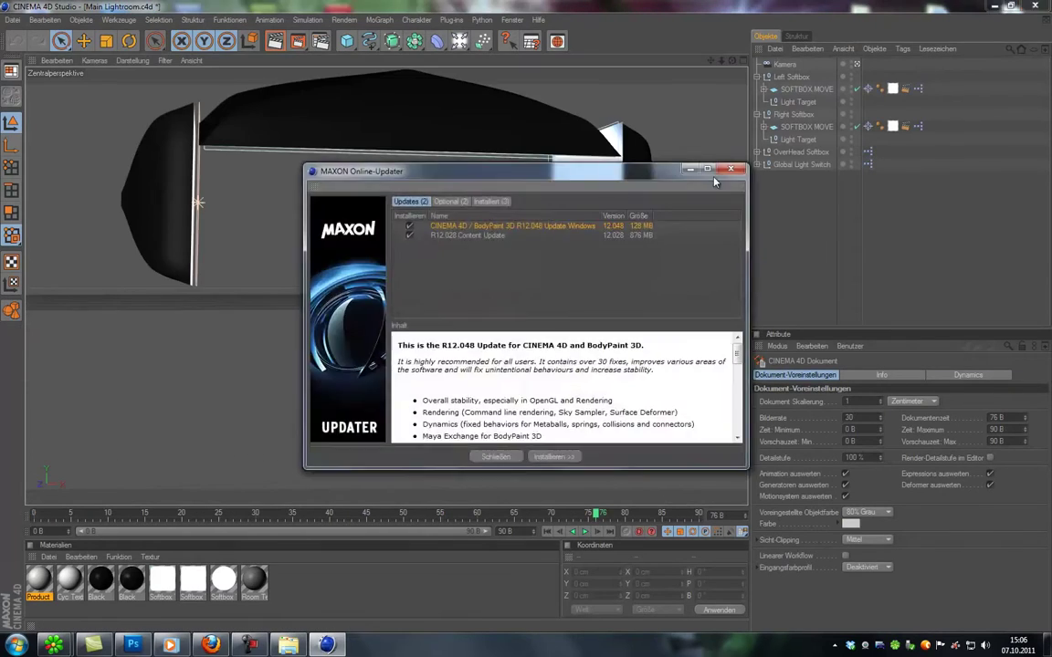
Step: Add a MoText reading #27 in a bold italic font with 160 extrusion depth
left_click(730, 170)
left_click(379, 19)
left_click(395, 179)
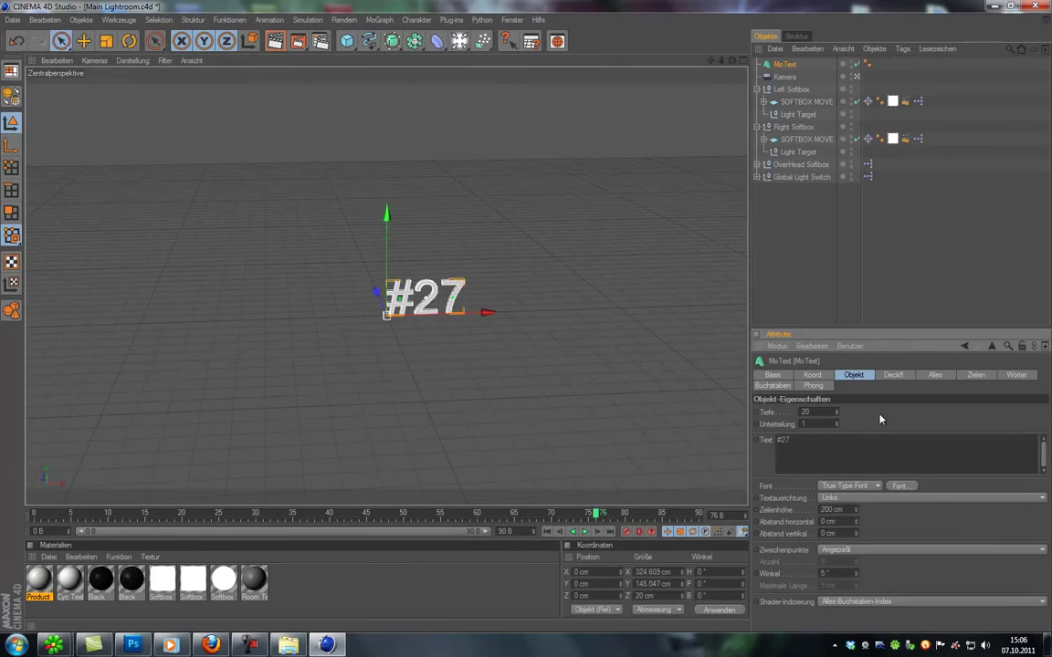
left_click(899, 486)
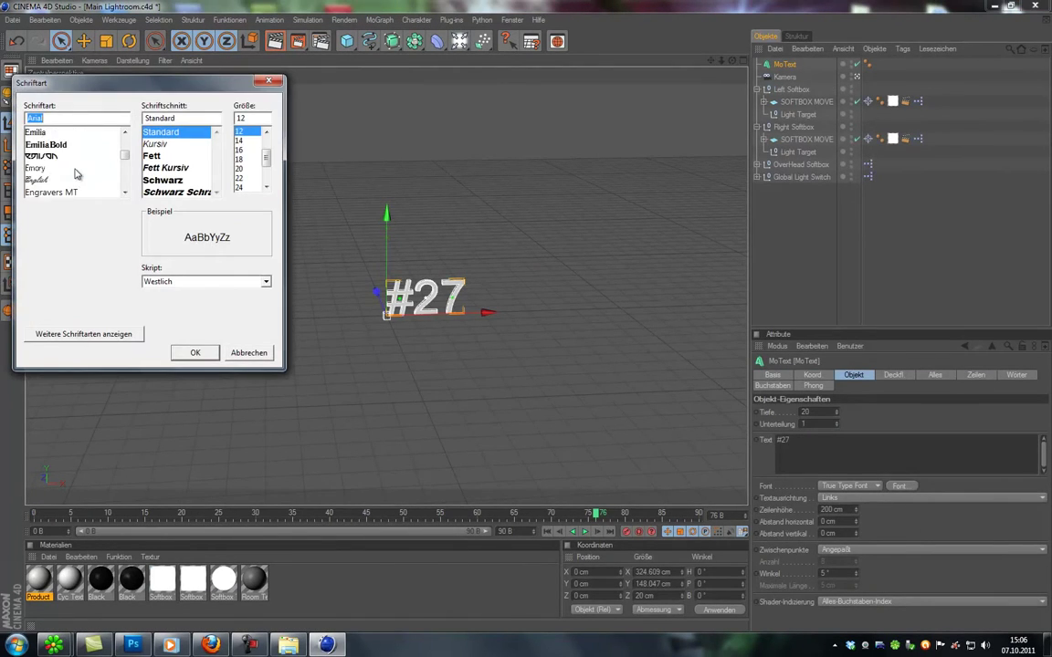
double_click(76, 170)
left_click(900, 485)
left_click(55, 156)
key("Return")
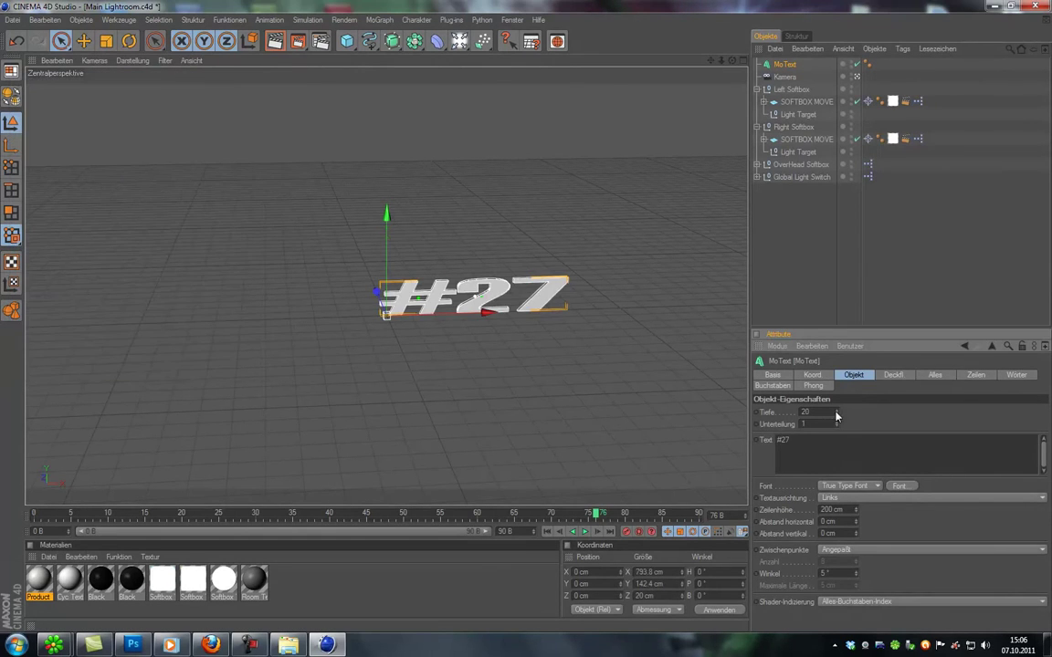
type("160")
left_click(899, 486)
left_click(54, 113)
left_click(192, 342)
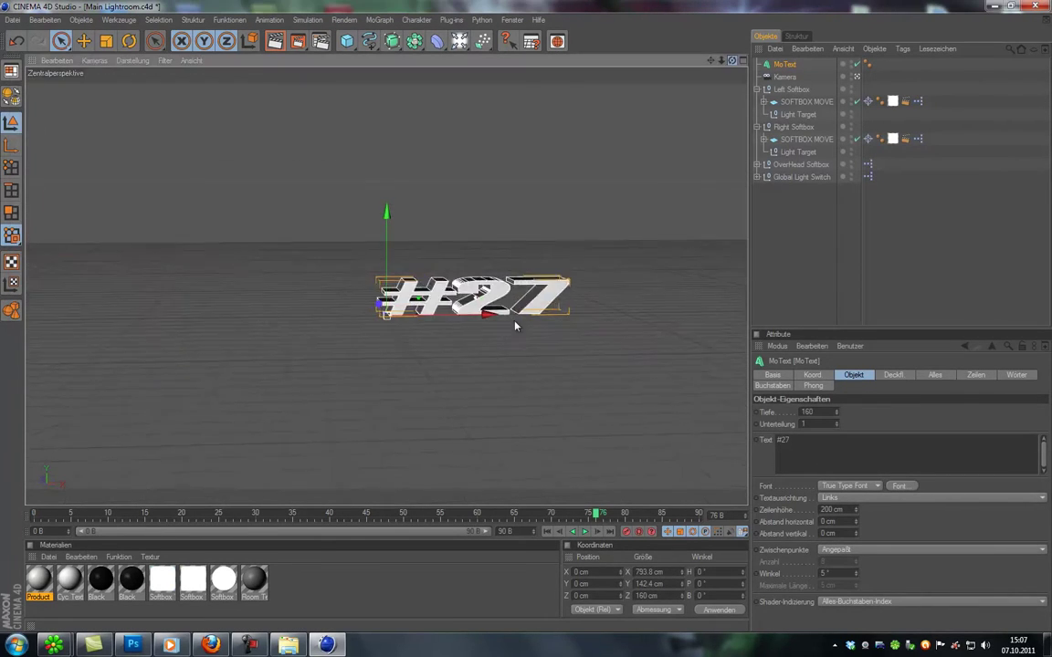
Step: Create a red reflective material, apply it to the #27 text, and render a preview
scroll(703, 75, "up", 3)
double_click(365, 584)
double_click(39, 579)
left_click(325, 134)
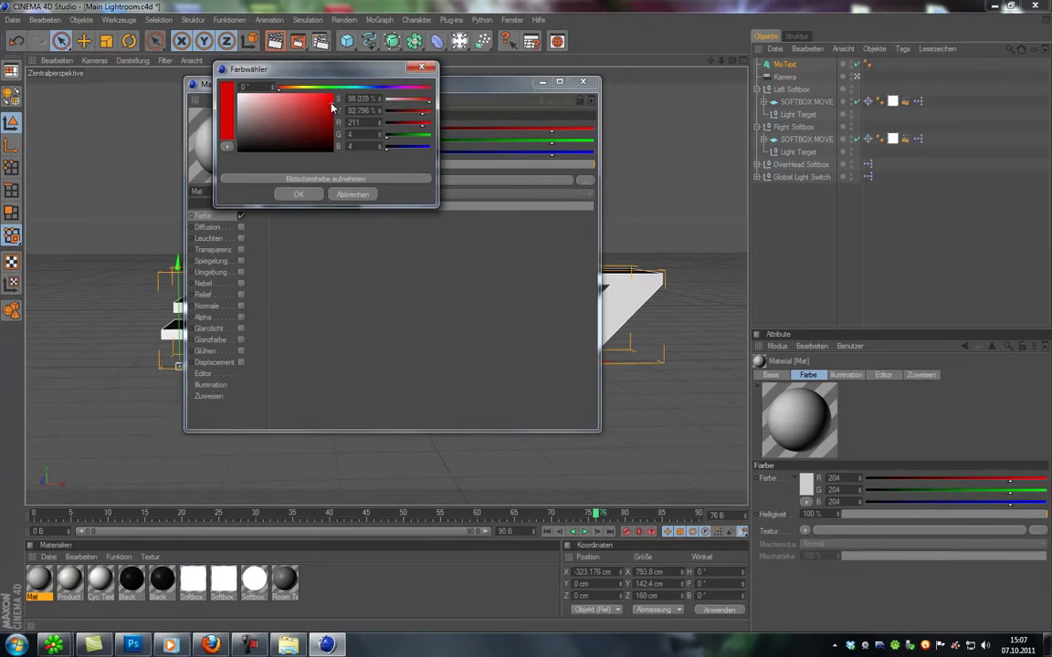
left_click(291, 193)
left_click(240, 261)
left_click(582, 83)
left_click_drag(40, 578, 274, 310)
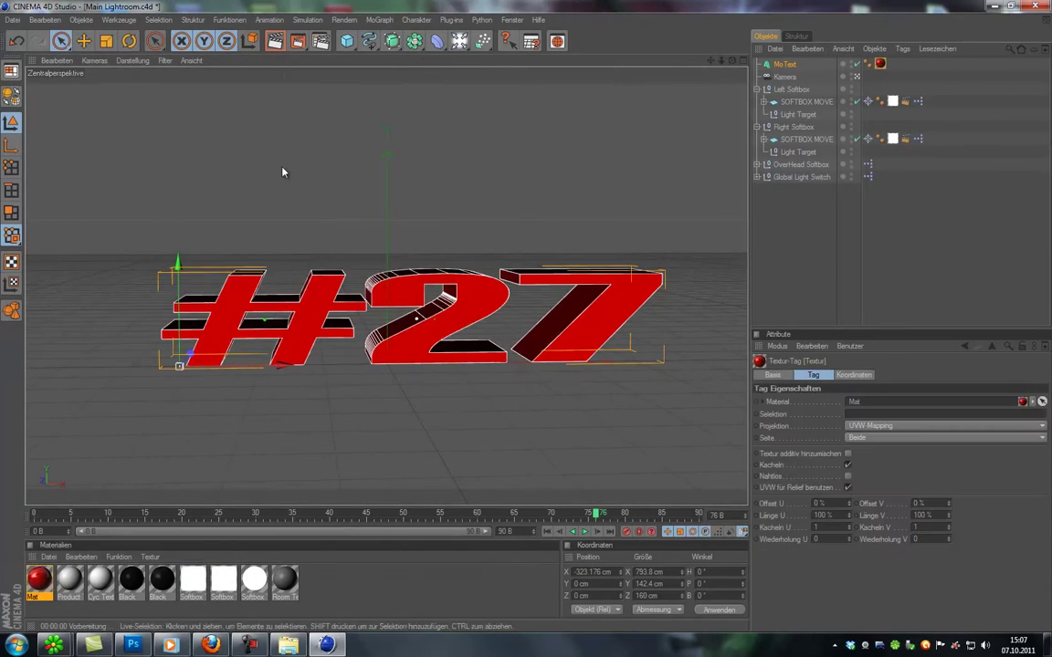
key("ctrl+r")
left_click(483, 41)
Step: Add a point light, move it up to the #27 text, and preview the render
left_click(530, 52)
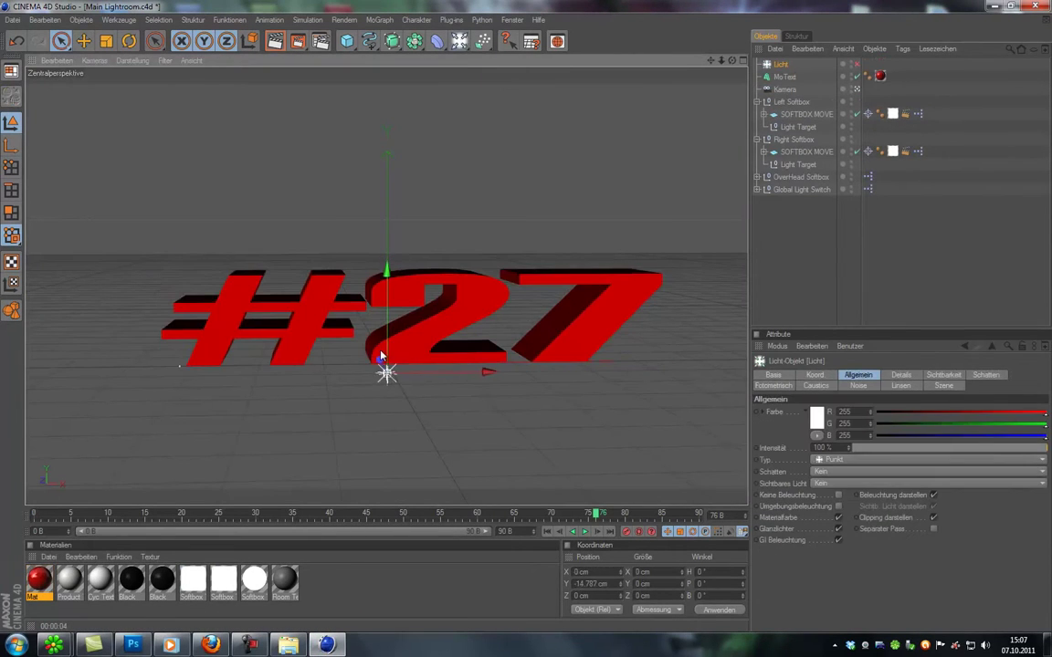
left_click_drag(403, 403, 402, 292)
key("ctrl+r")
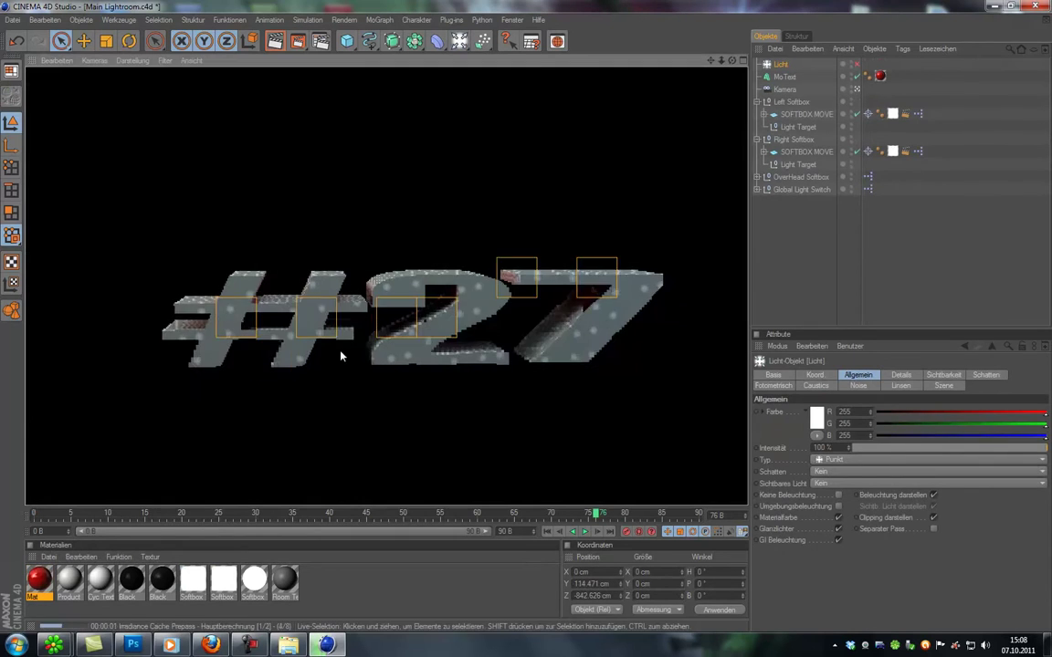
left_click(530, 322)
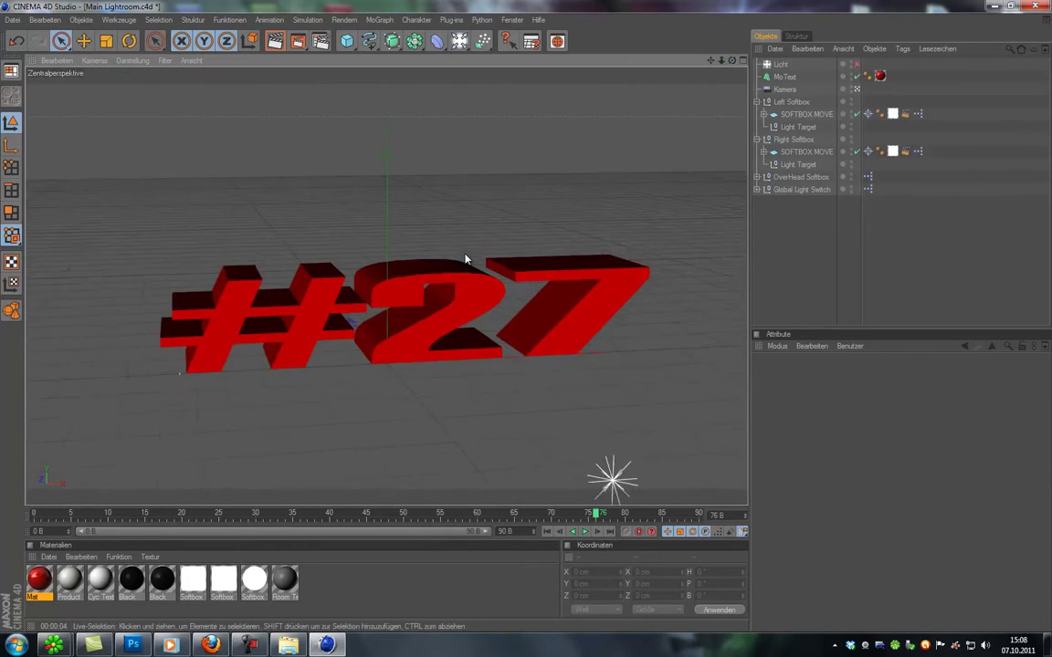
Step: Brighten the red material to R255 G48 B48, preview it, and open the render settings
left_click(39, 578)
double_click(38, 579)
left_click(328, 135)
left_click(300, 200)
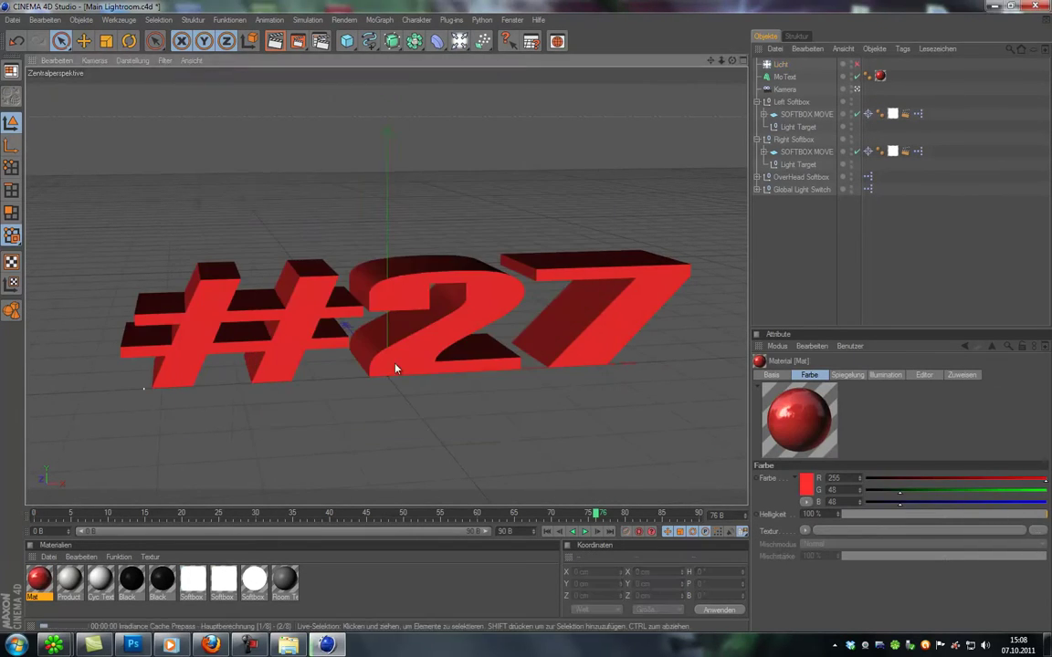
key("ctrl+r")
left_click(343, 19)
left_click(379, 145)
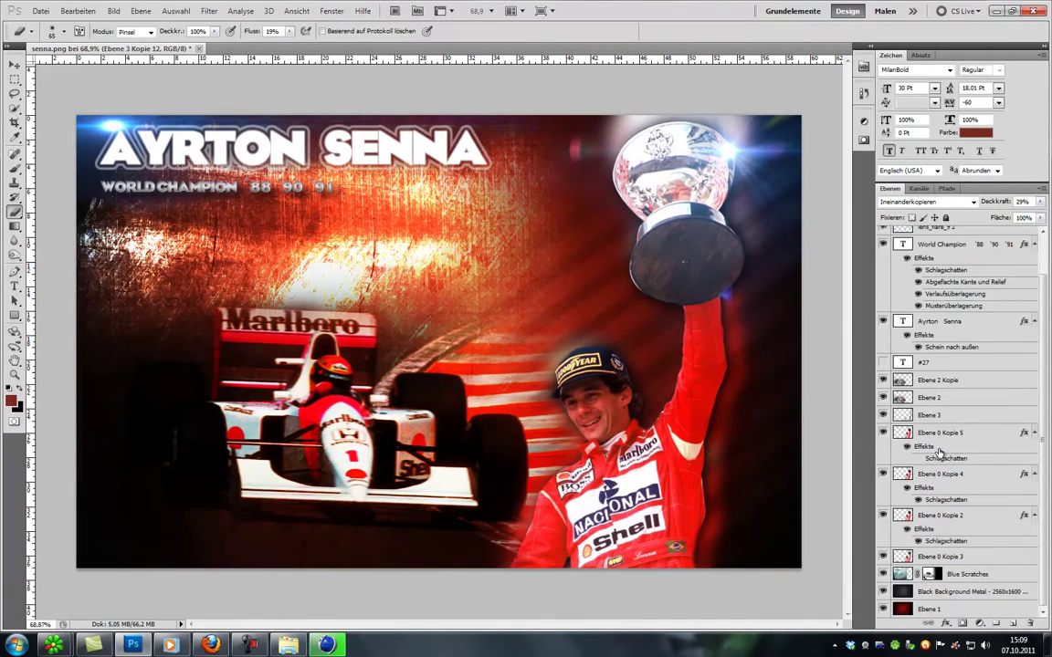
Step: Add an outer glow with a contour preset to the WORLD CHAMPION '88 '90 '91 subtitle
double_click(986, 286)
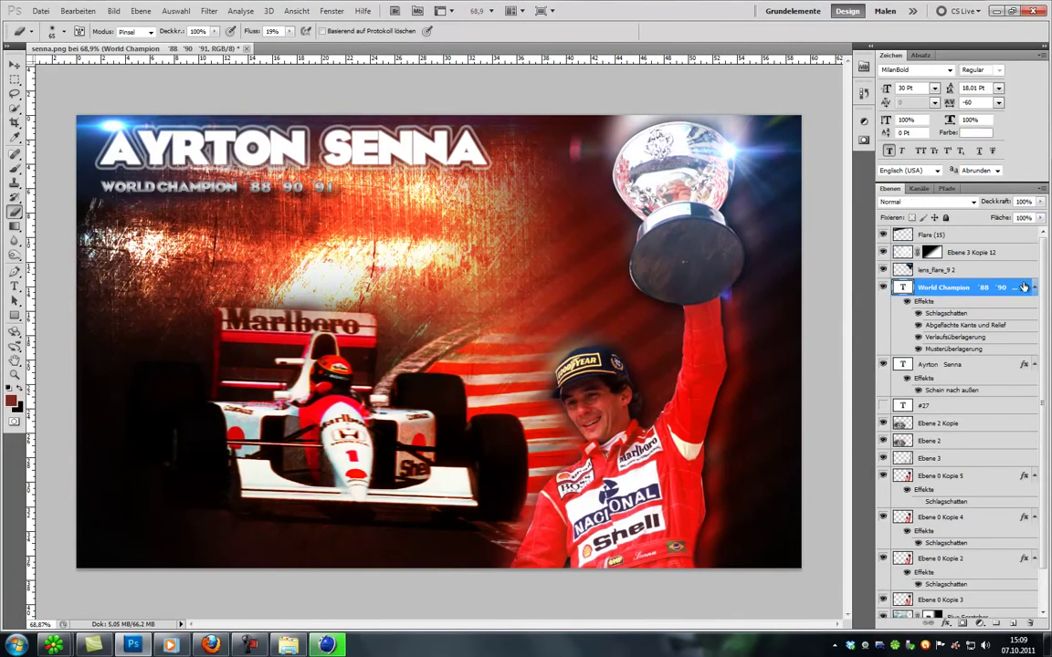
left_click(552, 421)
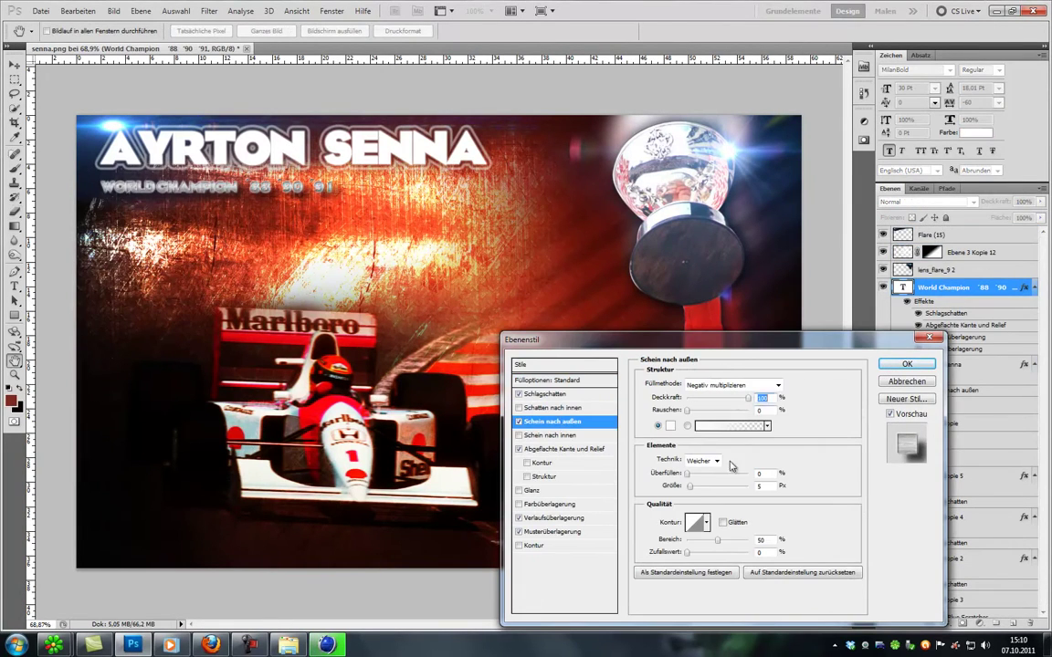
left_click(702, 527)
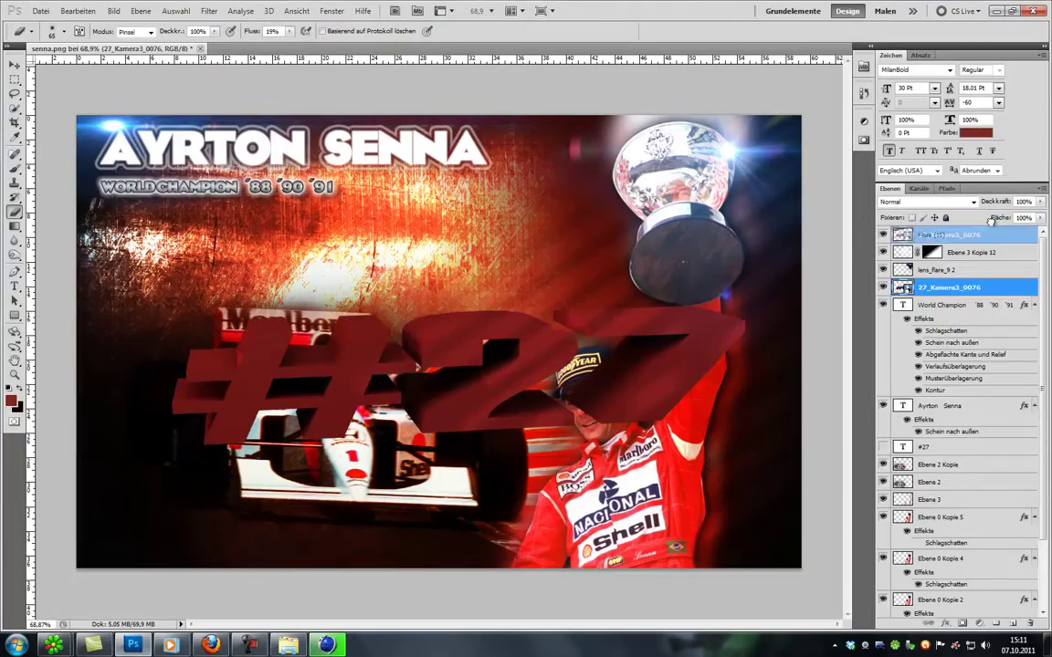
Step: Raise the 27_Kamera3_0076 render to the top, shift its hue, and place it lower-left with shadow and glow
left_click_drag(991, 222, 968, 235)
key("v")
left_click(140, 11)
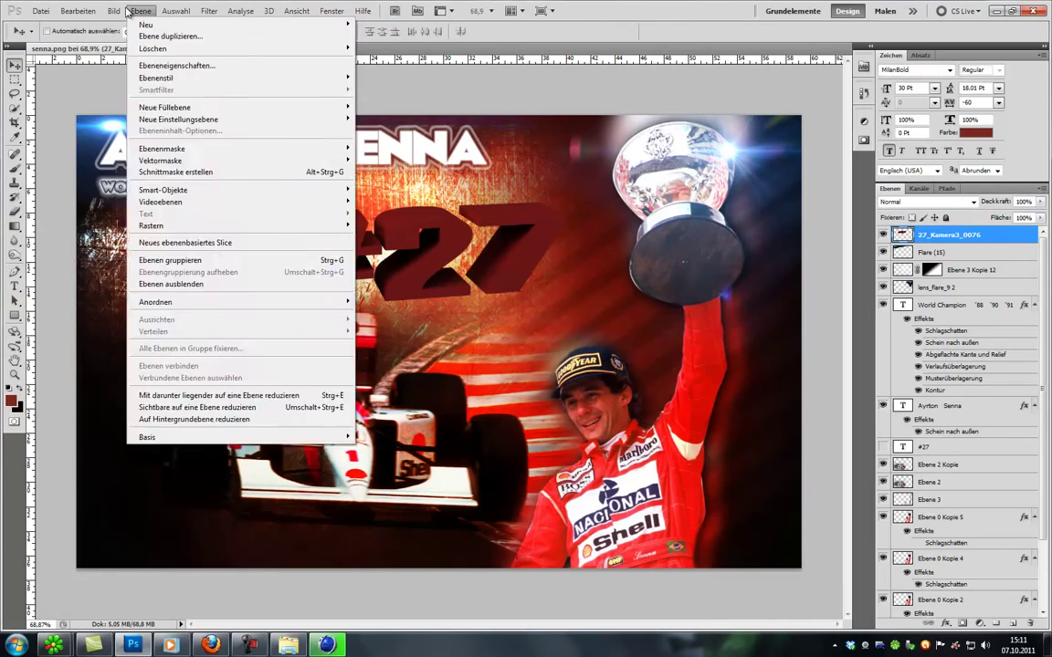
left_click(315, 107)
mouse_move(694, 438)
left_mouse_down()
mouse_move(753, 444)
mouse_move(691, 436)
left_mouse_up()
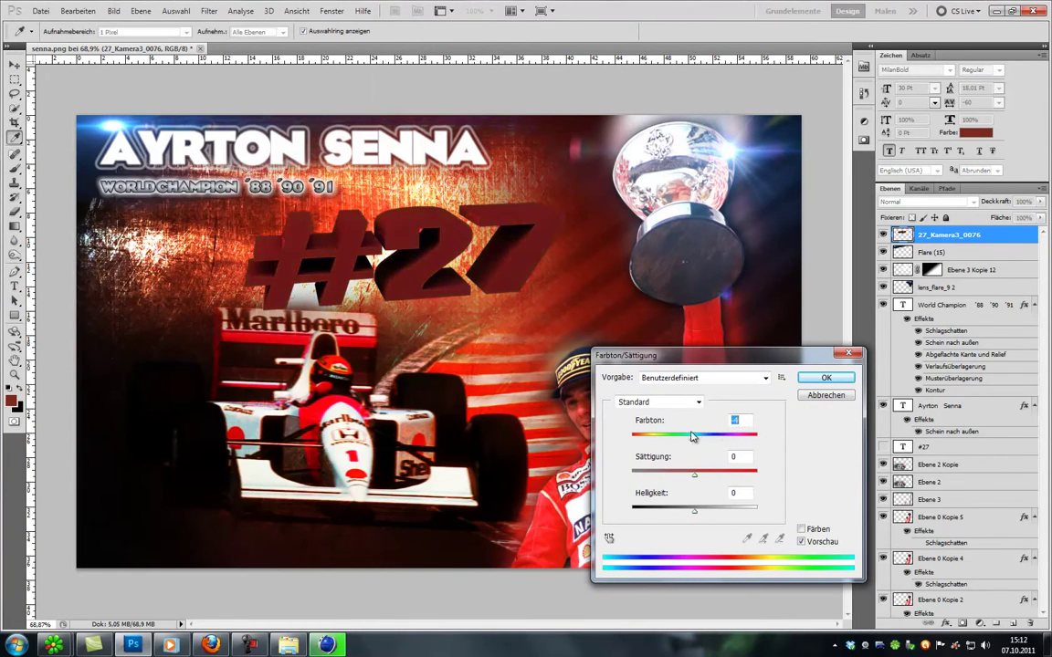
key("Return")
left_click_drag(392, 256, 123, 547)
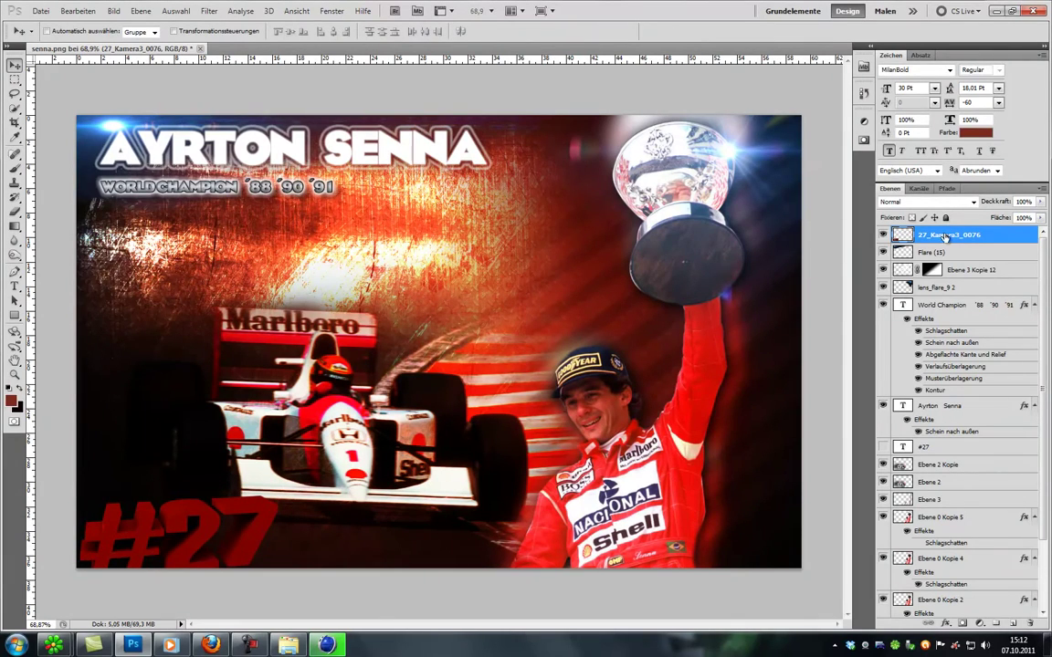
double_click(1004, 236)
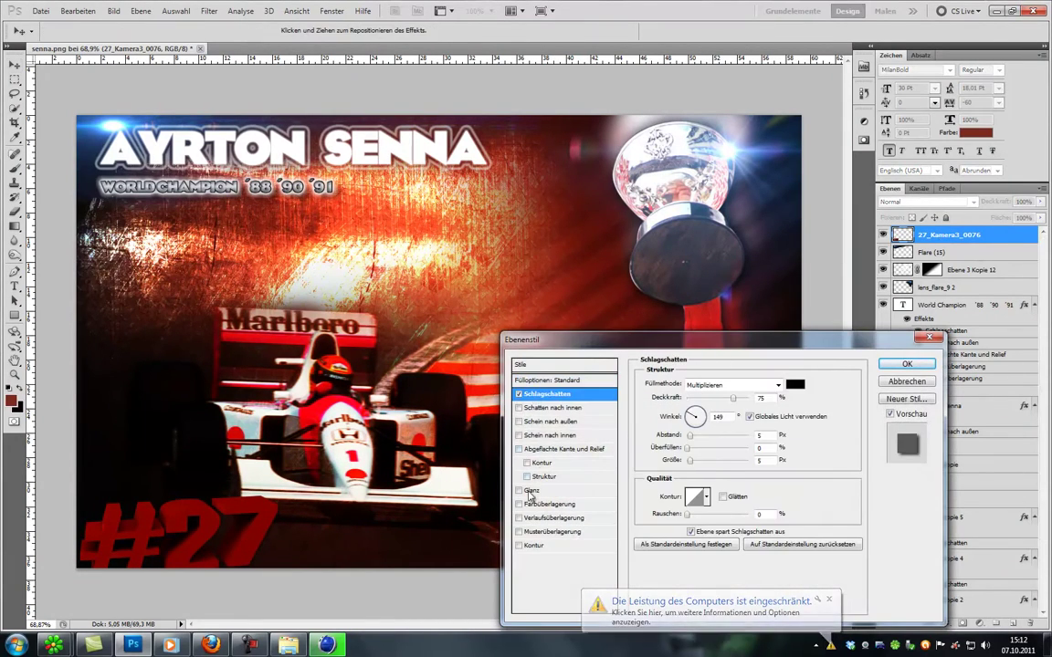
left_click(908, 365)
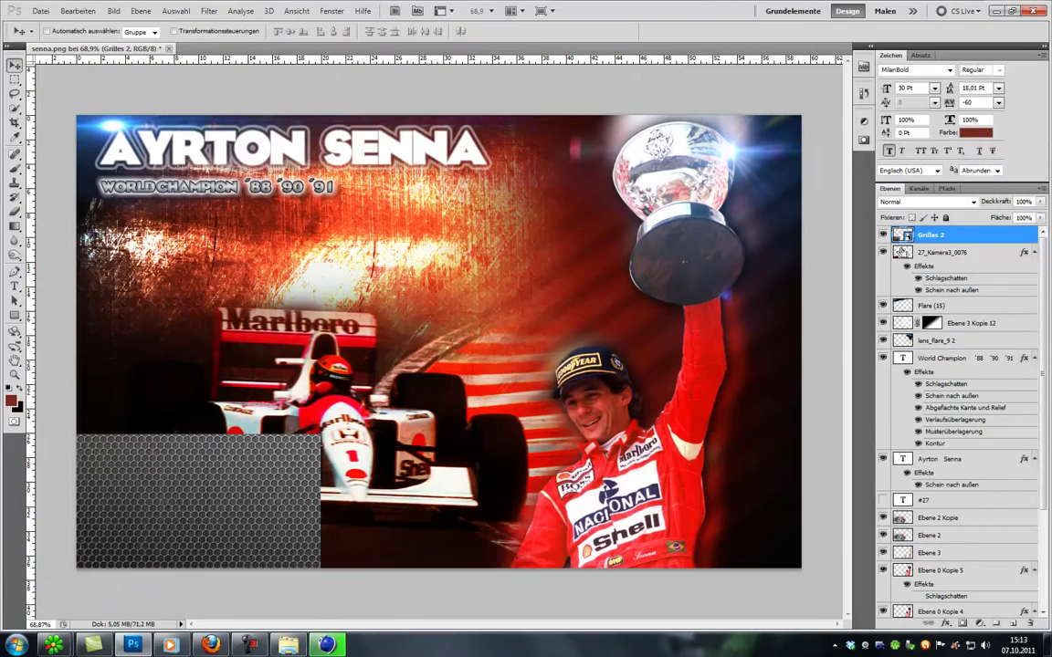
Step: Clip the Grilles 2 honeycomb texture to the #27 at Hartes Licht 46%, then duplicate the #27 layer
left_click(208, 61)
key("Delete")
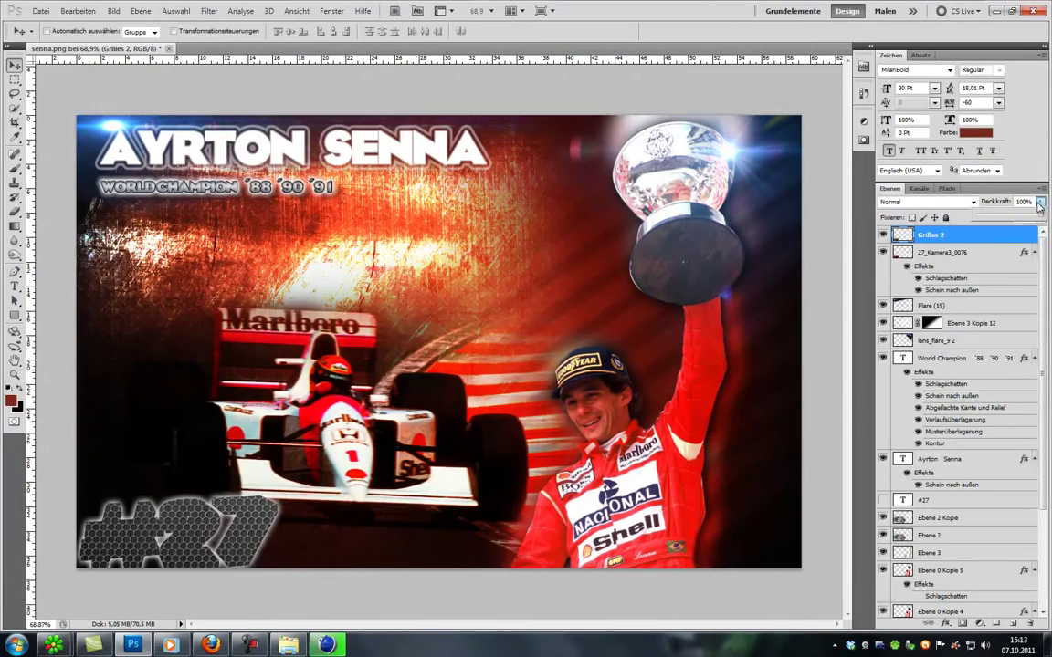
left_click(927, 200)
left_click(910, 339)
key("5")
key("3")
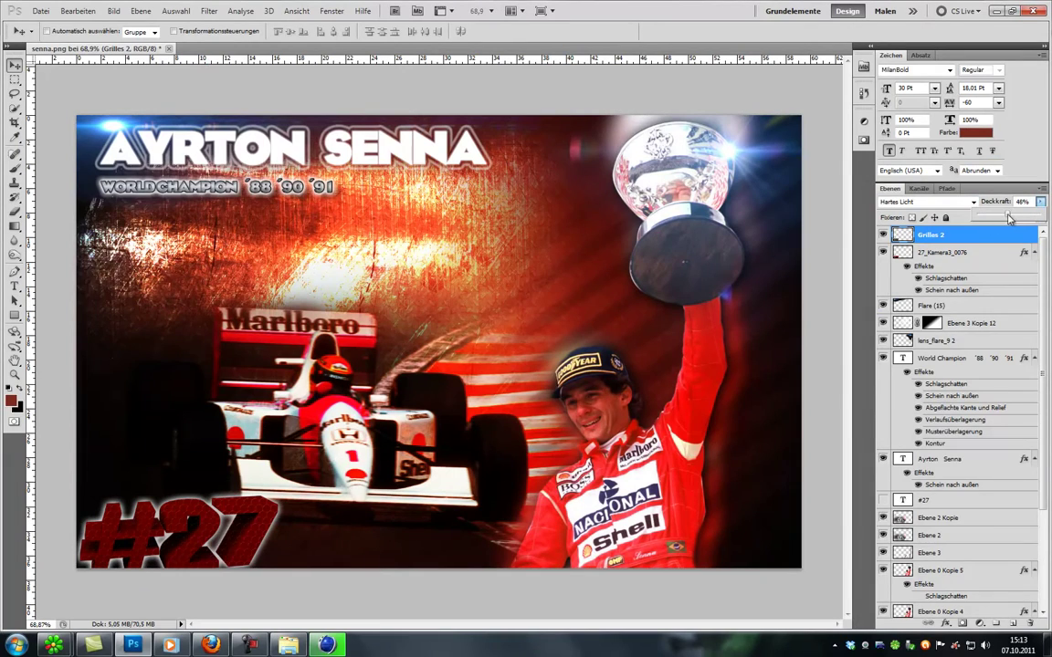
left_click(981, 253)
key("ctrl+j")
Step: Apply a Gaussian blur to the #27 render copy
left_click(209, 10)
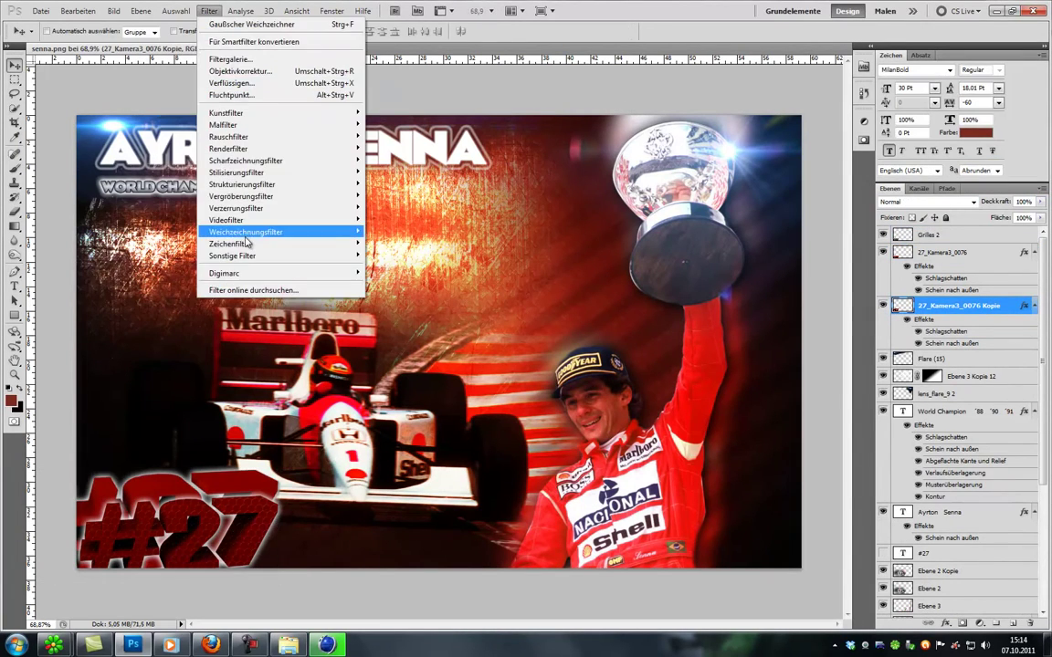
left_click(401, 264)
key("Return")
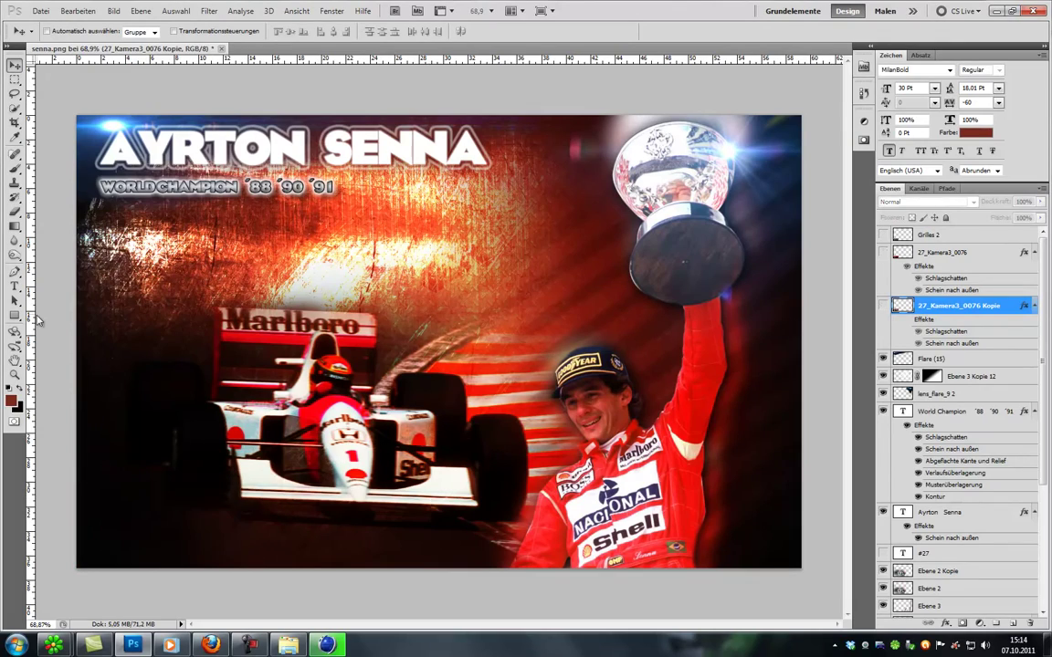
Step: Add a Kurven curves adjustment layer that darkens the image, plus a new empty layer on top
left_click(960, 624)
left_click(868, 394)
left_click_drag(782, 231, 782, 247)
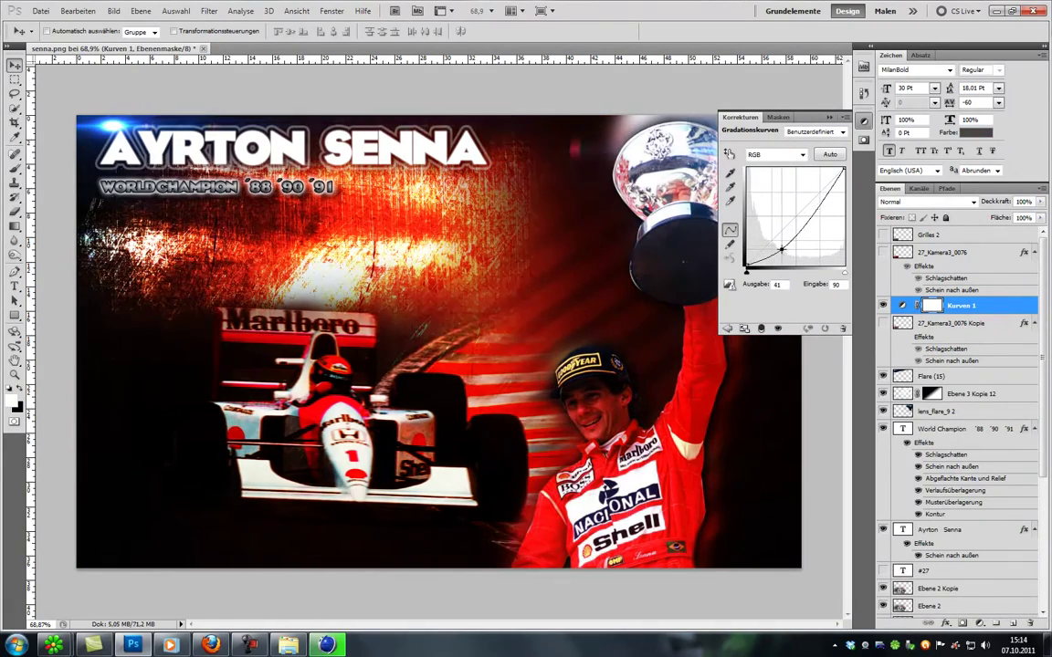
mouse_move(805, 208)
left_mouse_down()
mouse_move(805, 189)
mouse_move(805, 205)
left_mouse_up()
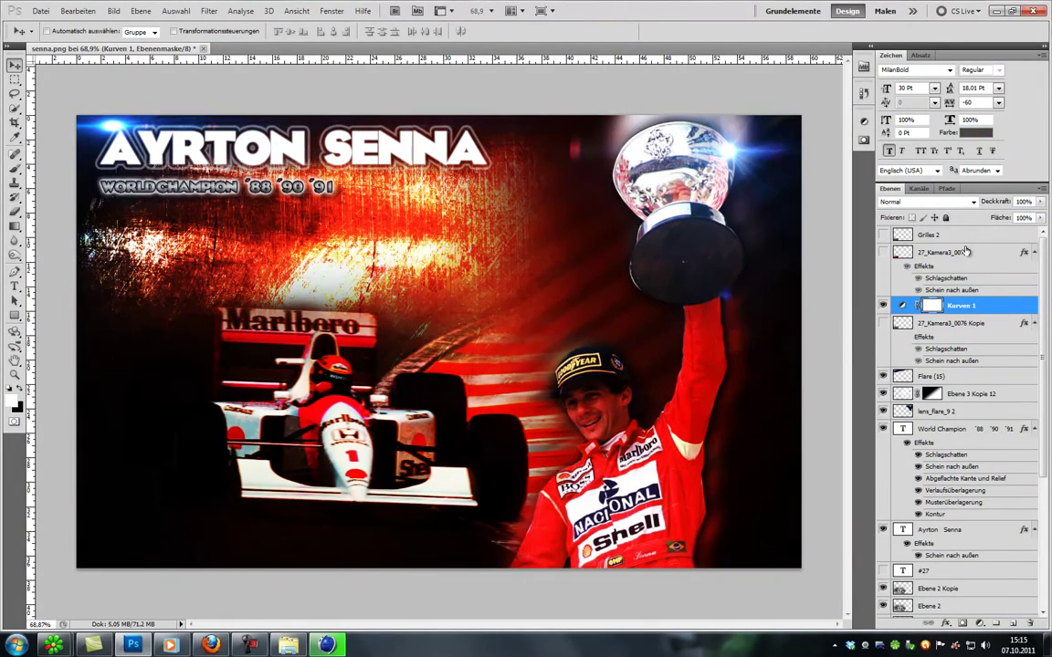
left_click(958, 323)
scroll(965, 498, "down", 2)
left_click(996, 623)
Step: Fill the new layer with black and cut an oval out of its centre
key("d")
key("alt+BackSpace")
key("m")
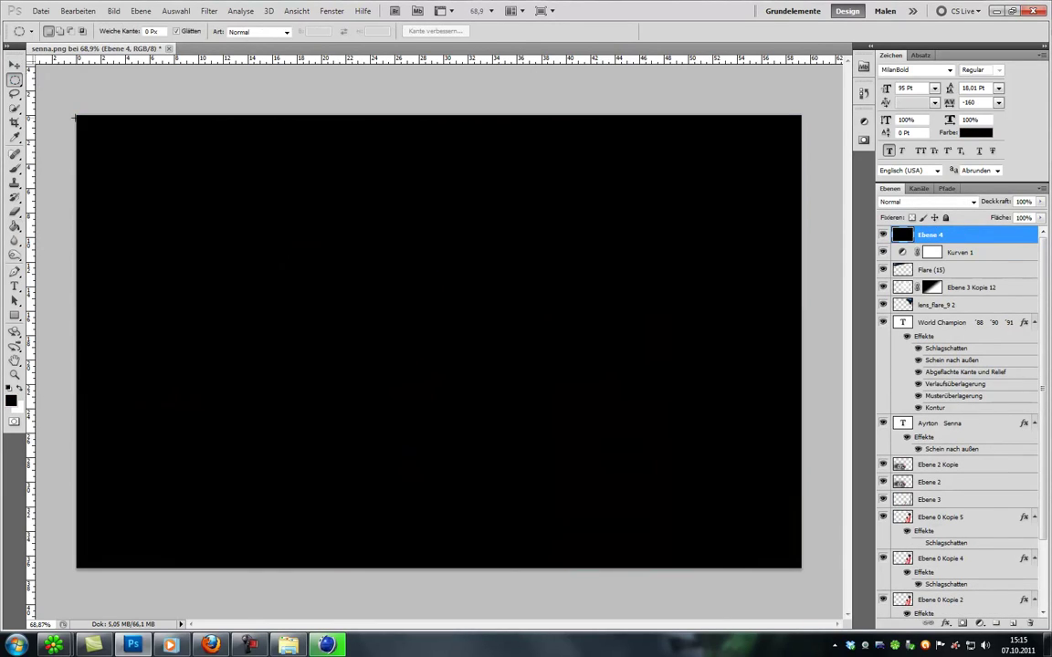
key("Delete")
Step: Blur the black layer with Gaussian radius 40.2 and enlarge it beyond the canvas edges
left_click(209, 11)
left_click(392, 110)
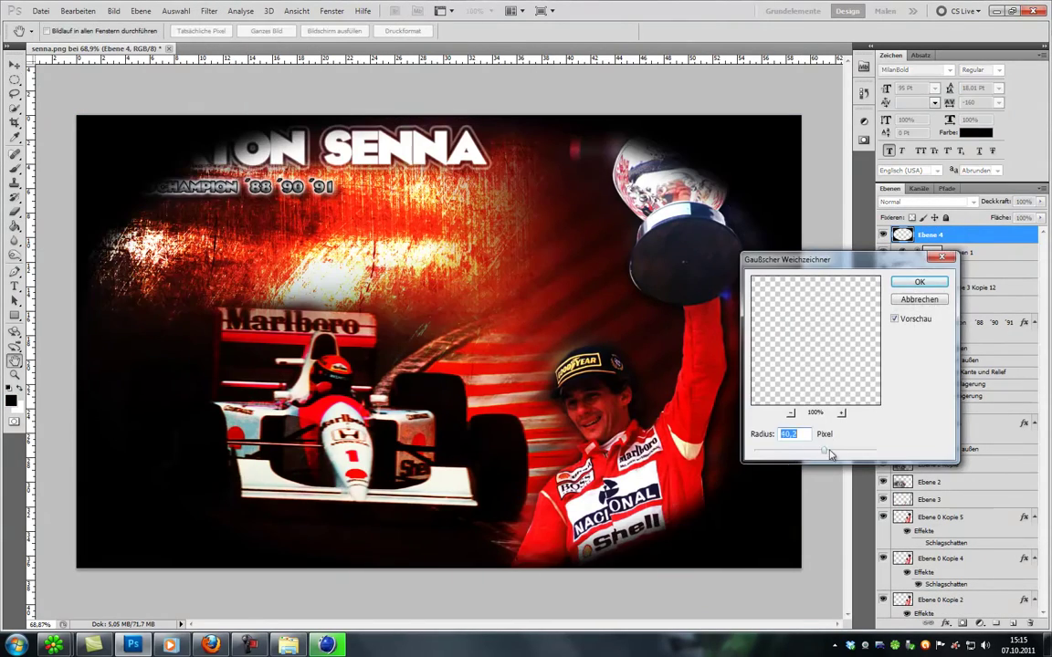
key("Return")
key("ctrl+t")
key("ctrl+minus")
left_click_drag(438, 197, 439, 154)
key("Return")
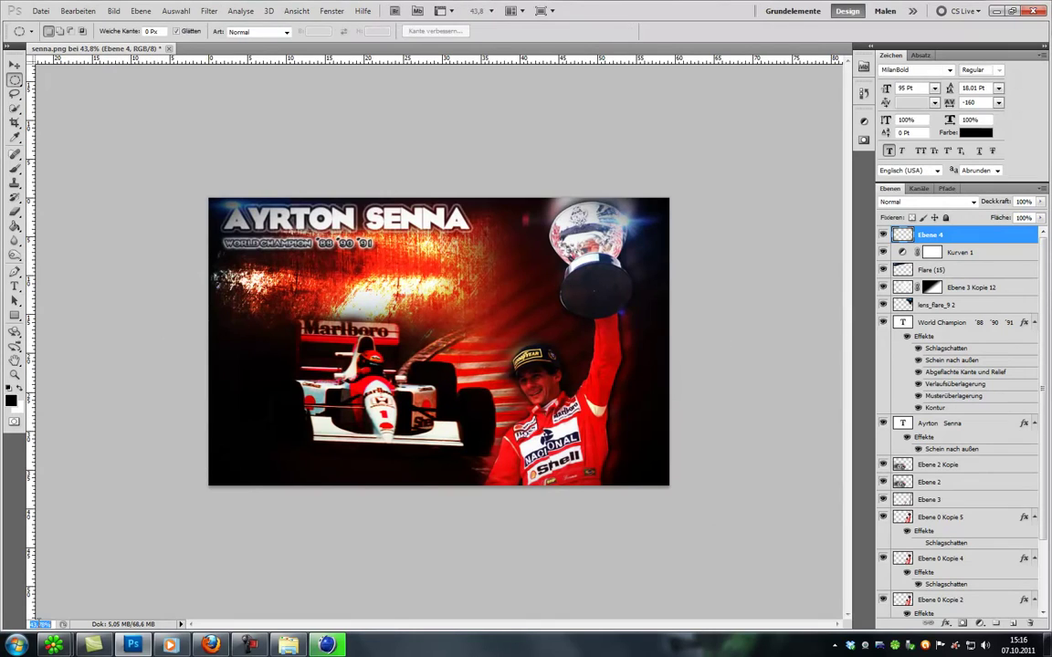
key("ctrl+plus")
key("ctrl+plus")
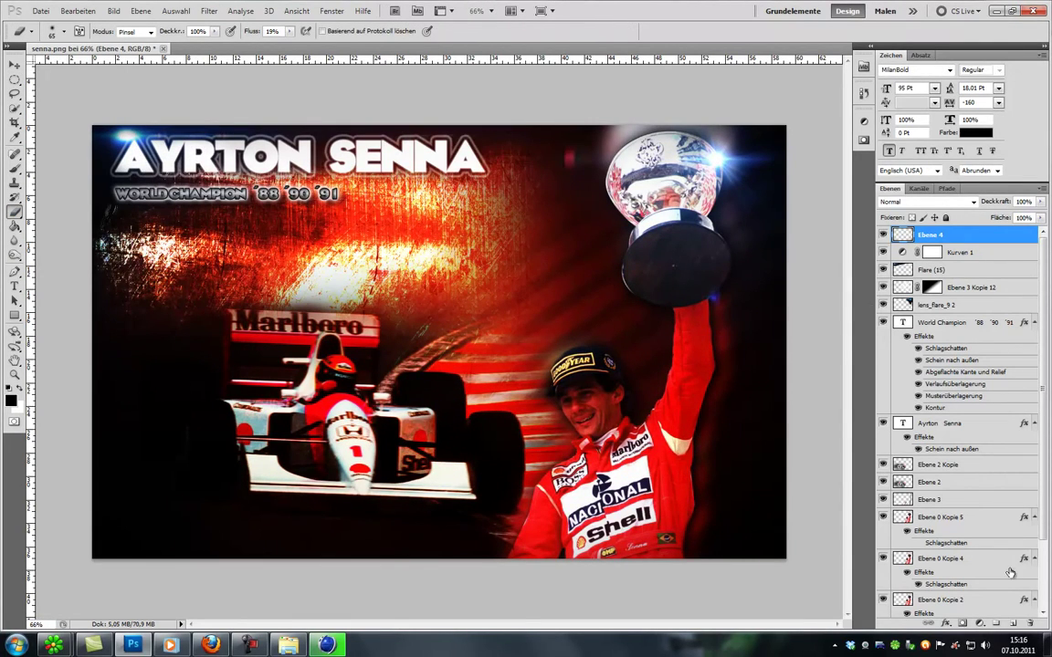
Step: Add a Farbton/Sättigung adjustment layer lowering the Rottöne saturation to -25
left_click(978, 624)
left_click(949, 486)
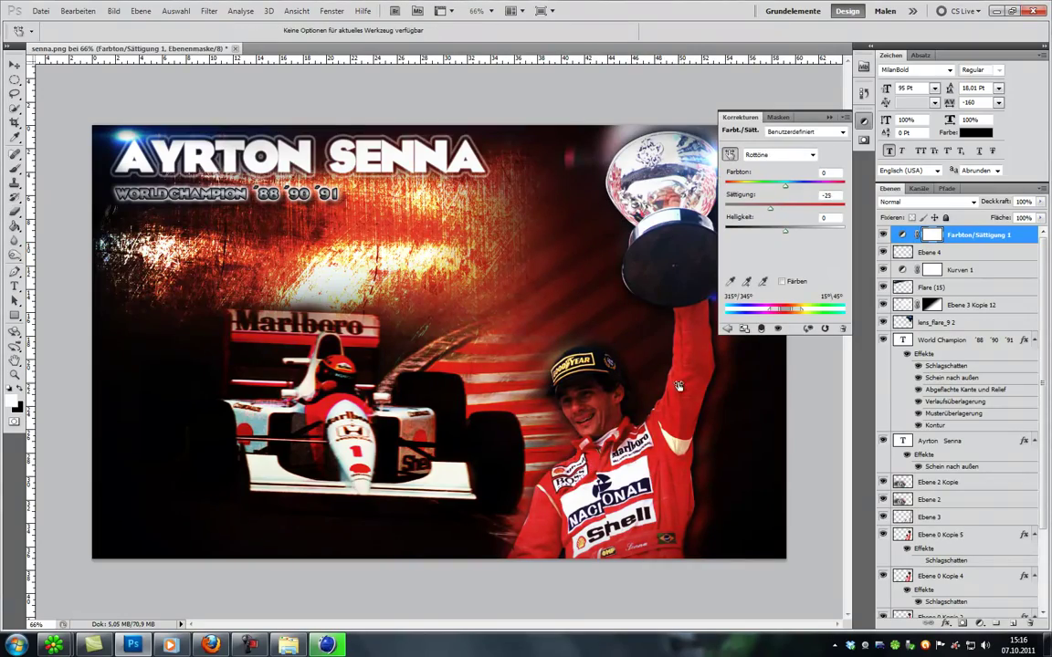
left_click(832, 121)
left_click(41, 11)
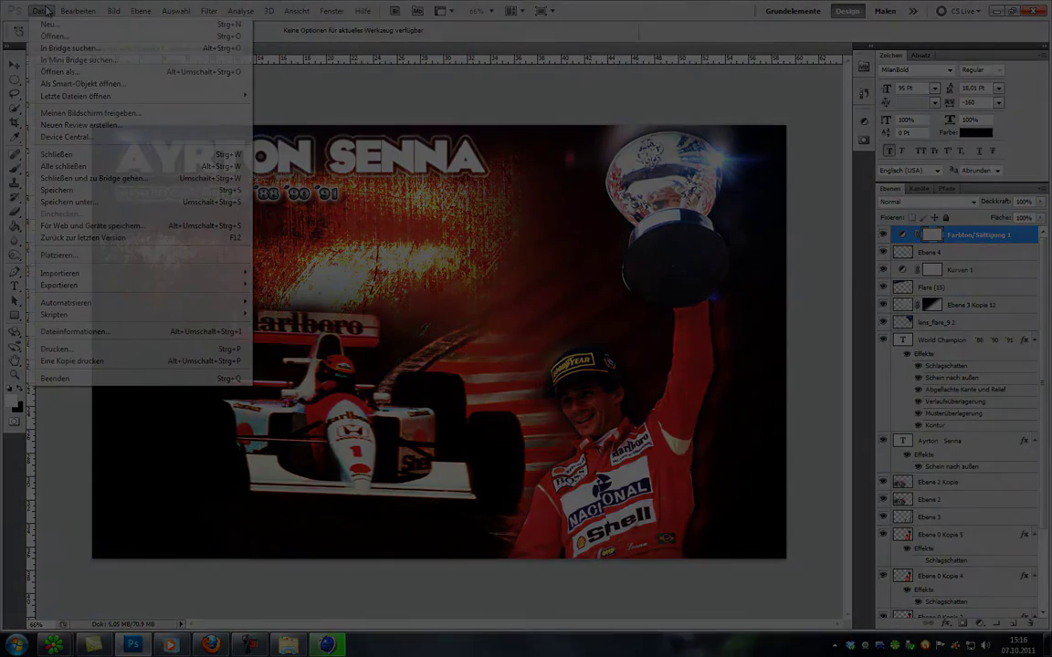